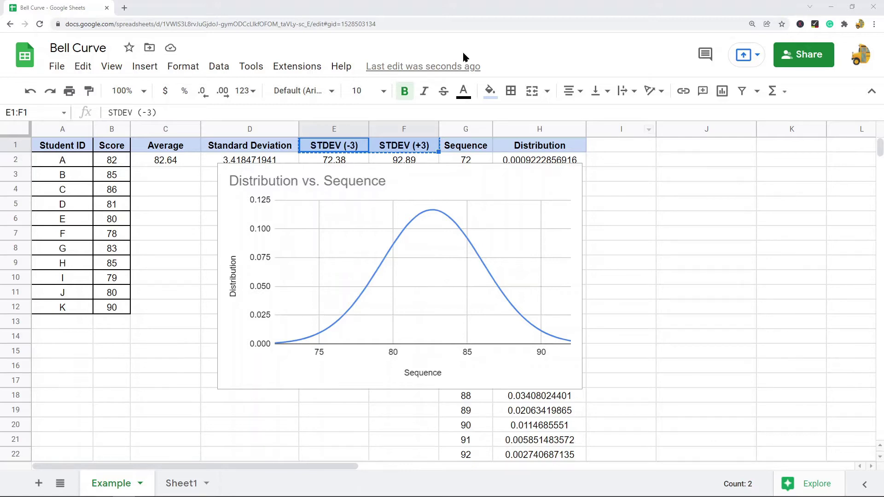
# Move the Distribution vs. Sequence chart off the data to the empty columns beyond the Distribution column.
pyautogui.click(396, 187)
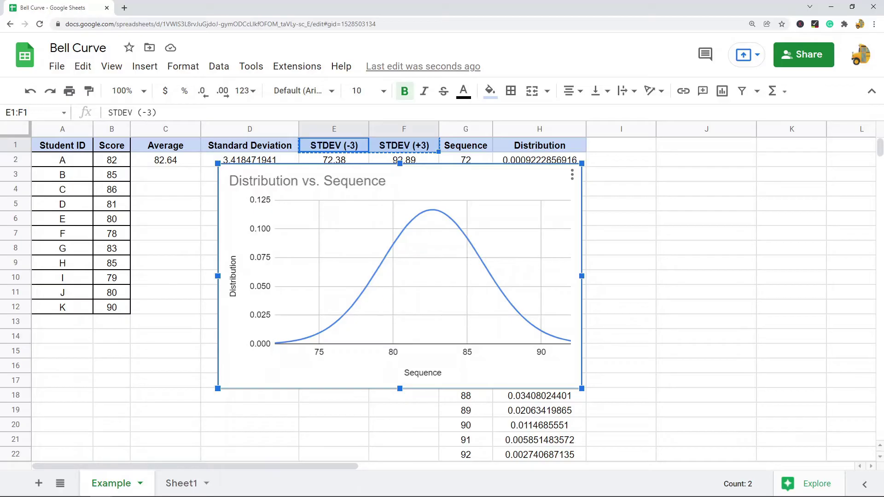
pyautogui.moveTo(406, 230)
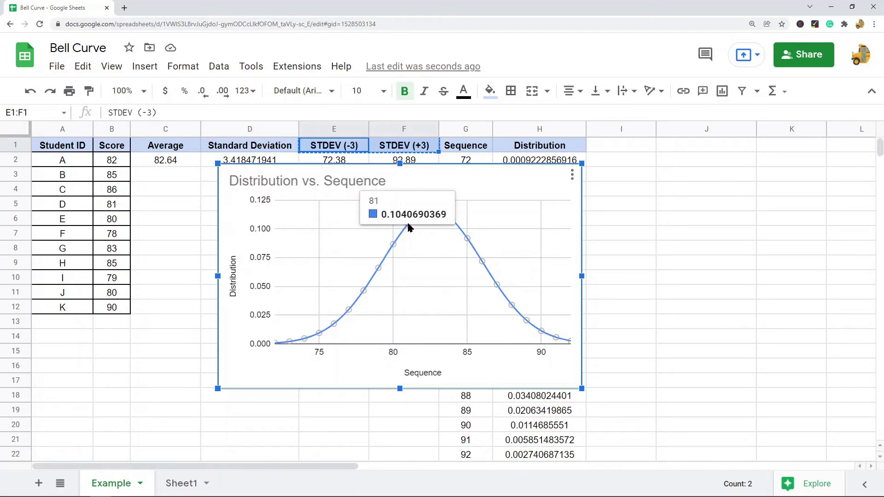
pyautogui.moveTo(441, 184); pyautogui.dragTo(881, 248)
# Examine the Example sheet's student scores, the headers from Average to Distribution, and the calculated values beneath them.
pyautogui.moveTo(182, 146); pyautogui.dragTo(509, 144)
pyautogui.click(266, 251)
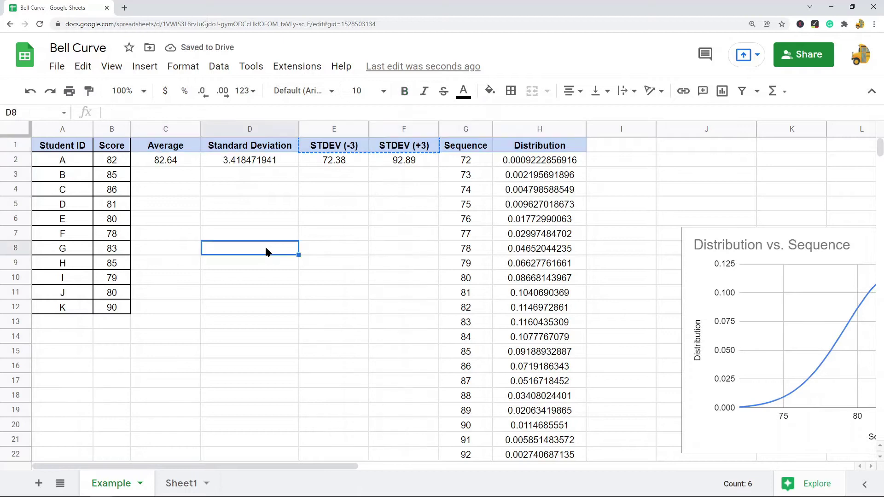
pyautogui.moveTo(60, 147); pyautogui.dragTo(118, 312)
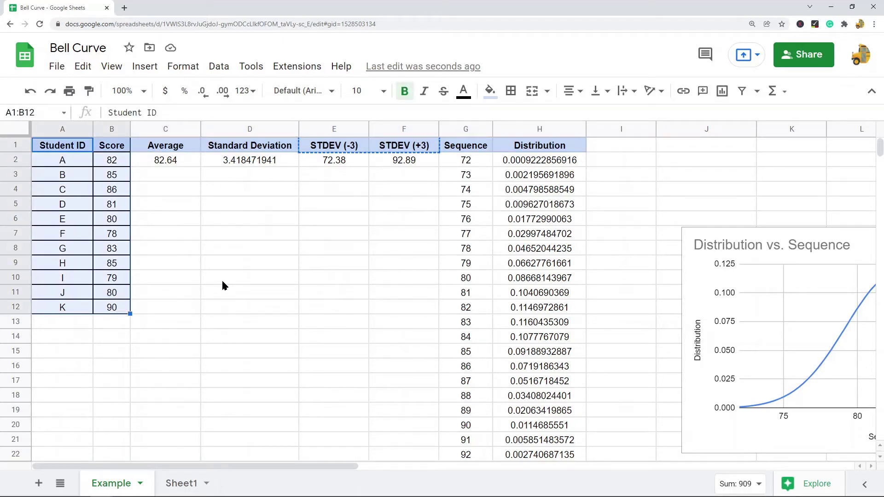
pyautogui.click(121, 146)
pyautogui.moveTo(119, 163); pyautogui.dragTo(118, 311)
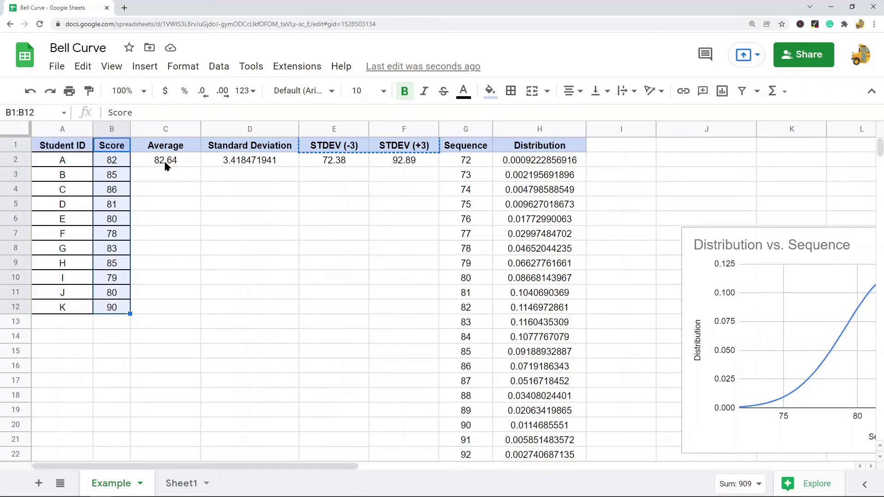
pyautogui.moveTo(169, 150); pyautogui.dragTo(515, 152)
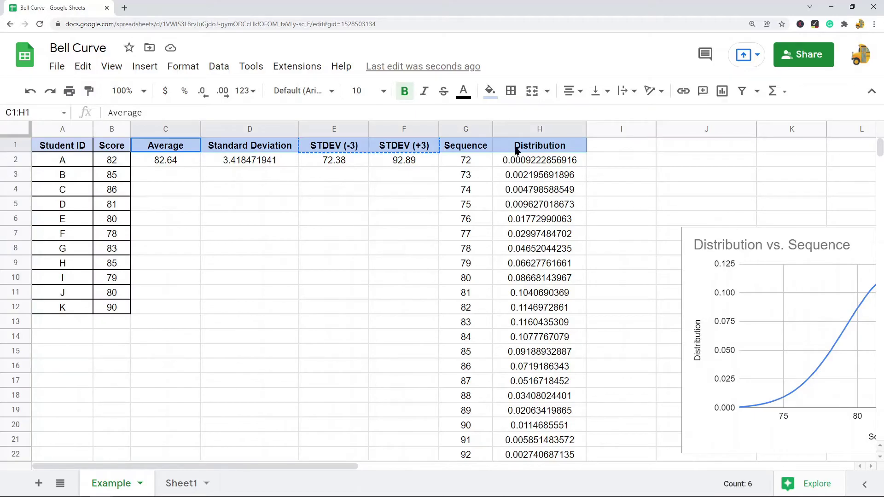
pyautogui.click(759, 247)
pyautogui.moveTo(472, 161); pyautogui.dragTo(544, 394)
pyautogui.scroll(2, 543, 389)
pyautogui.moveTo(192, 162); pyautogui.dragTo(401, 164)
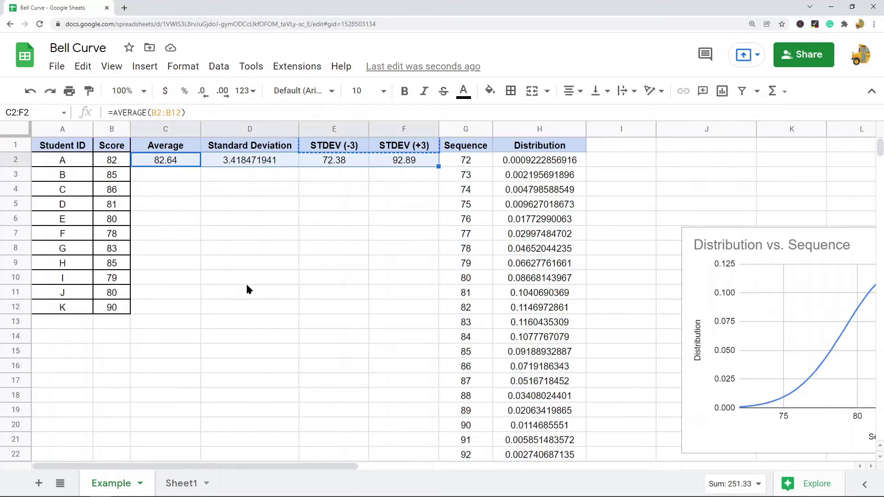
# Switch to Sheet1 and review its student scores and each header from Average to Distribution.
pyautogui.click(182, 483)
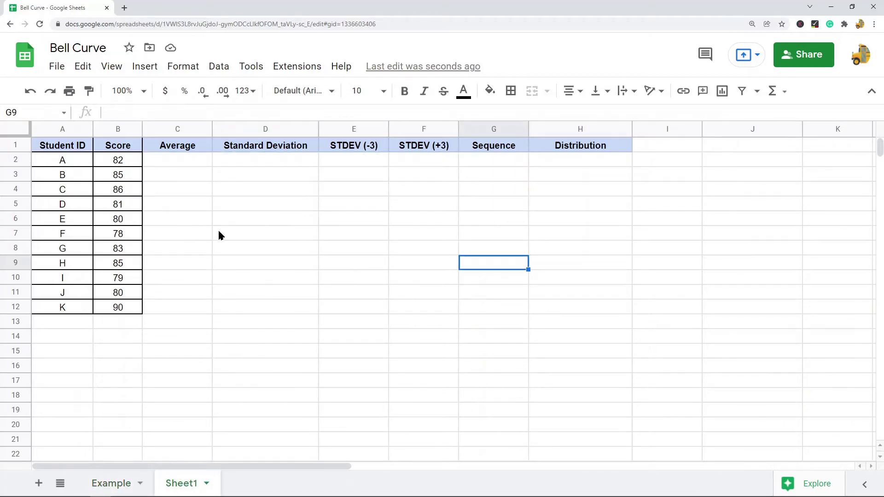
pyautogui.moveTo(72, 151); pyautogui.dragTo(138, 308)
pyautogui.click(227, 254)
pyautogui.moveTo(166, 145); pyautogui.dragTo(594, 153)
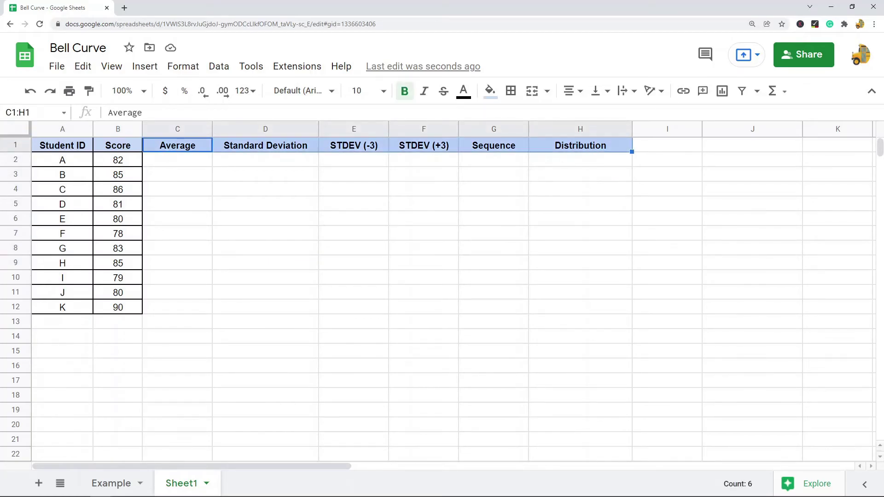
pyautogui.click(192, 148)
pyautogui.click(265, 148)
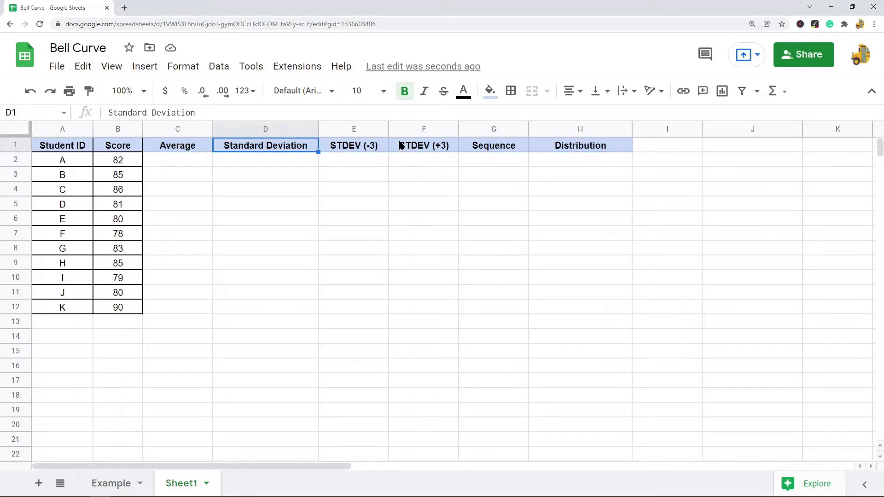
pyautogui.click(360, 152)
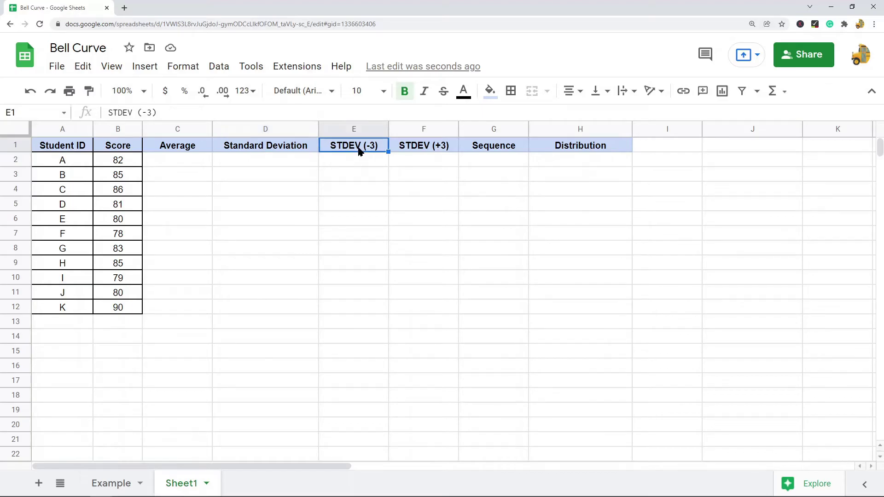
pyautogui.click(426, 154)
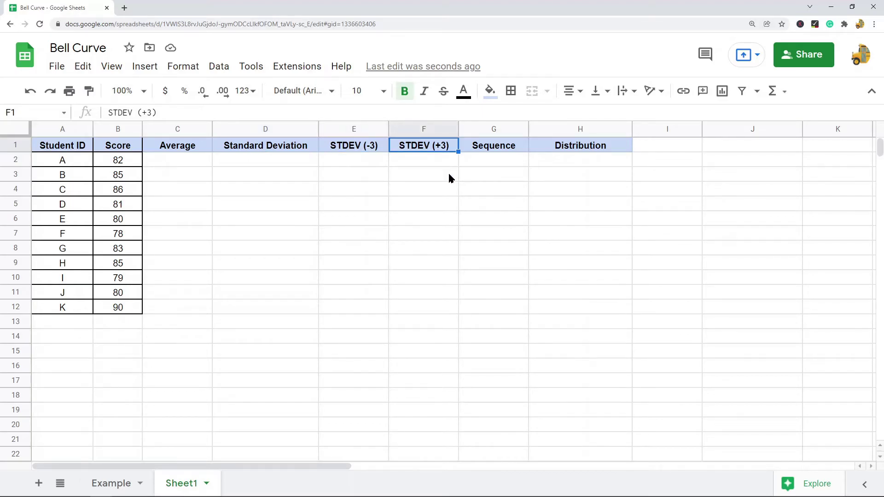
pyautogui.click(507, 146)
pyautogui.click(601, 154)
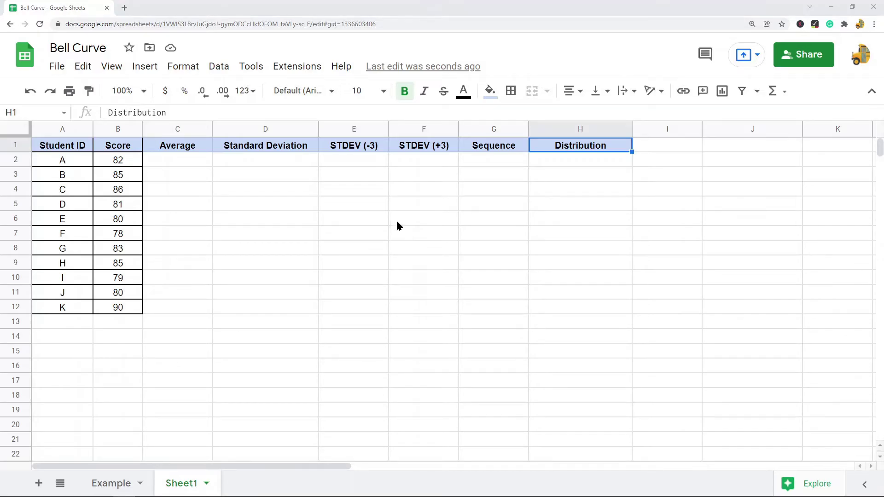
# Calculate the average score in cell C2 with the formula =AVERAGE(B2:B12).
pyautogui.click(192, 161)
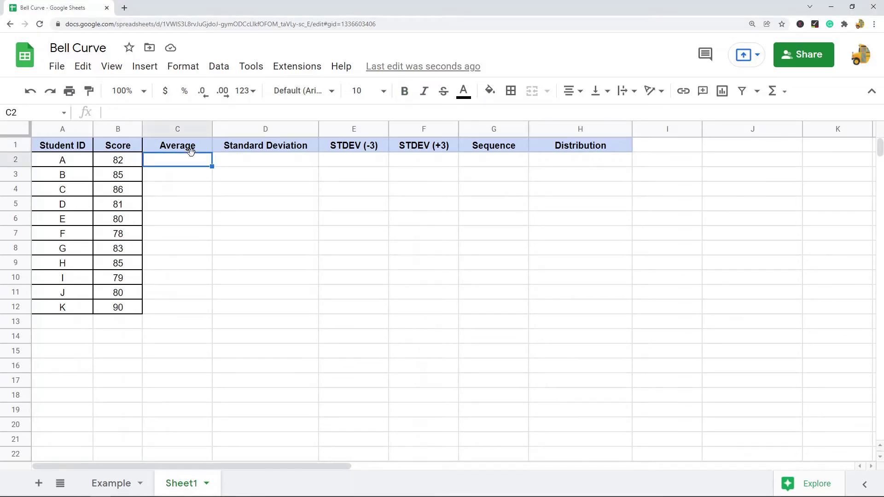
pyautogui.write('=')
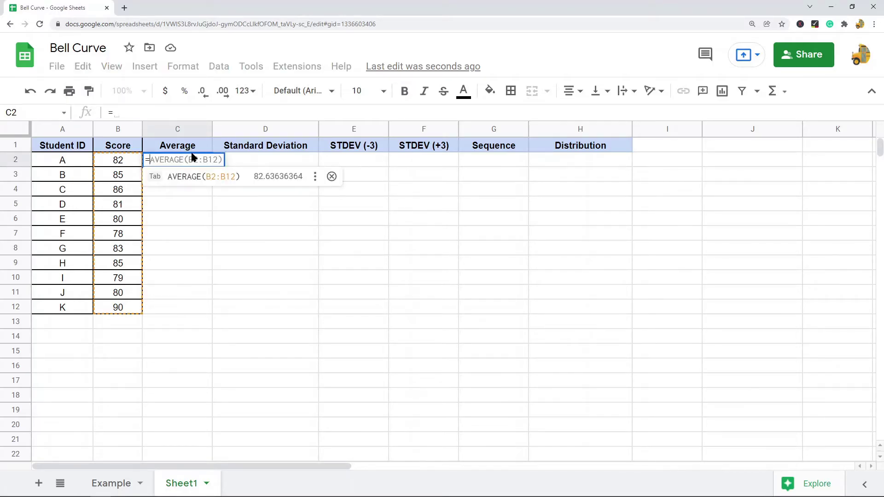
pyautogui.write('AvE')
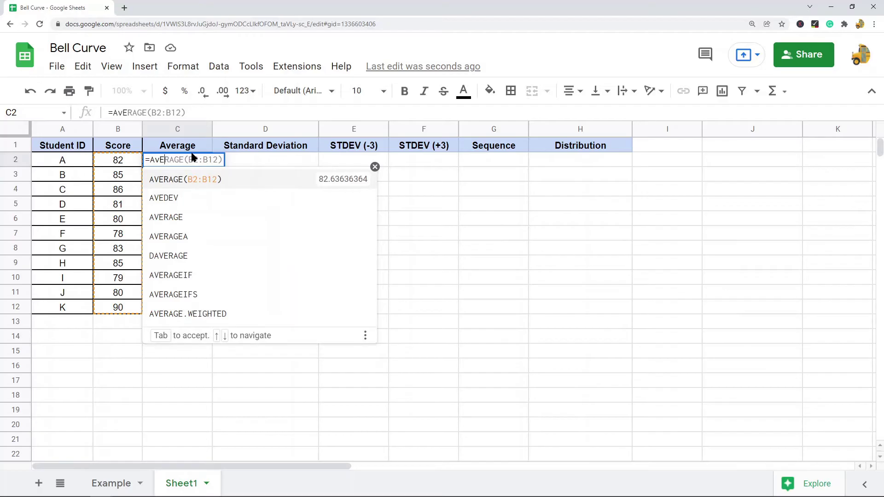
pyautogui.write('RAGE')
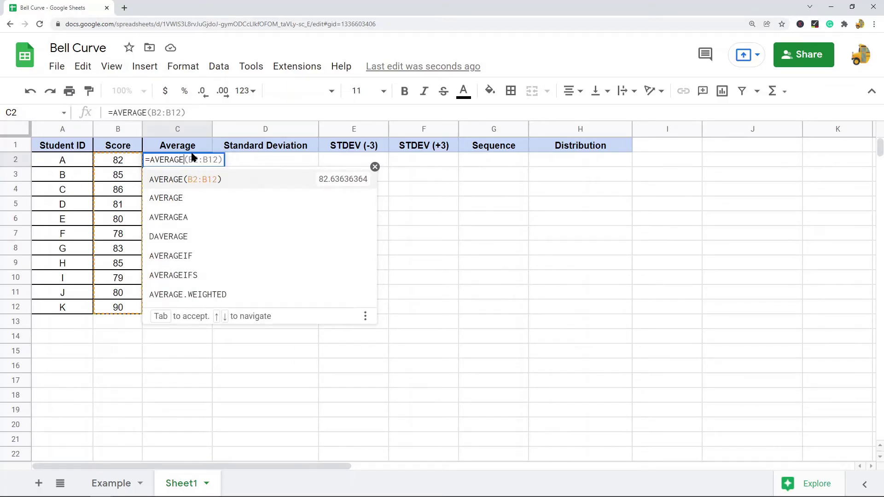
pyautogui.press('Tab')
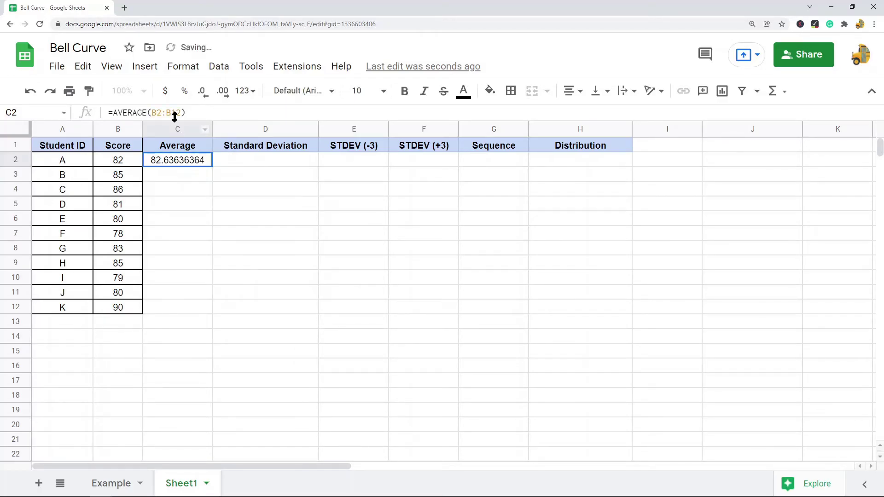
pyautogui.click(141, 112)
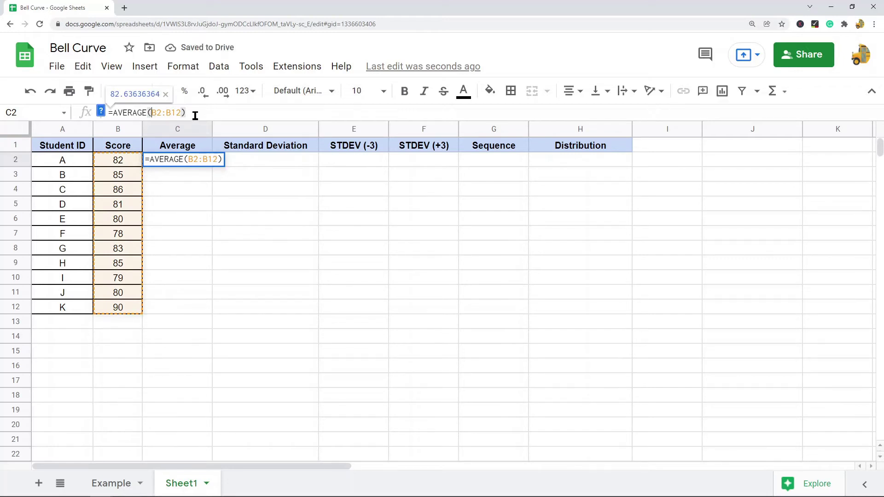
pyautogui.press('Return')
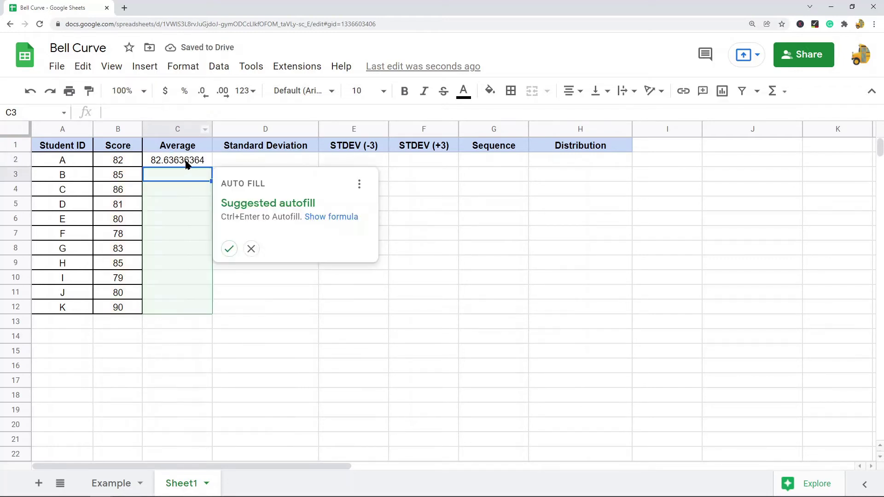
pyautogui.moveTo(118, 161); pyautogui.dragTo(119, 300)
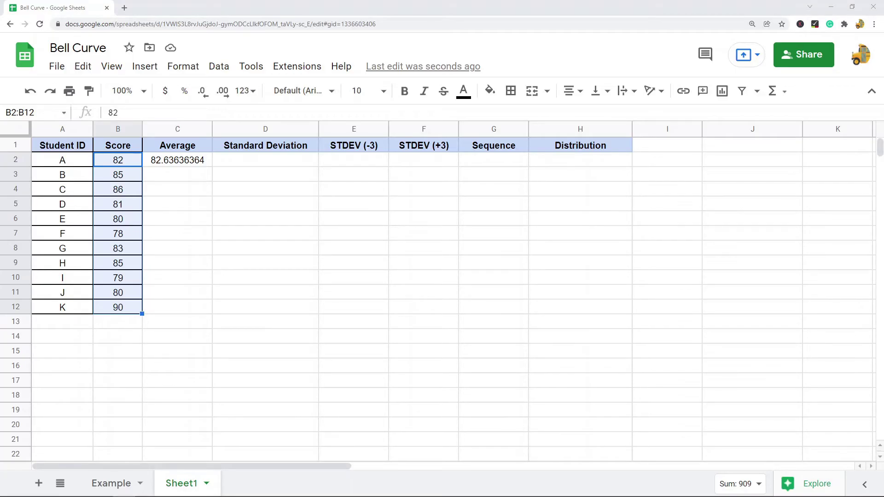
pyautogui.click(258, 166)
pyautogui.click(175, 113)
pyautogui.write('=')
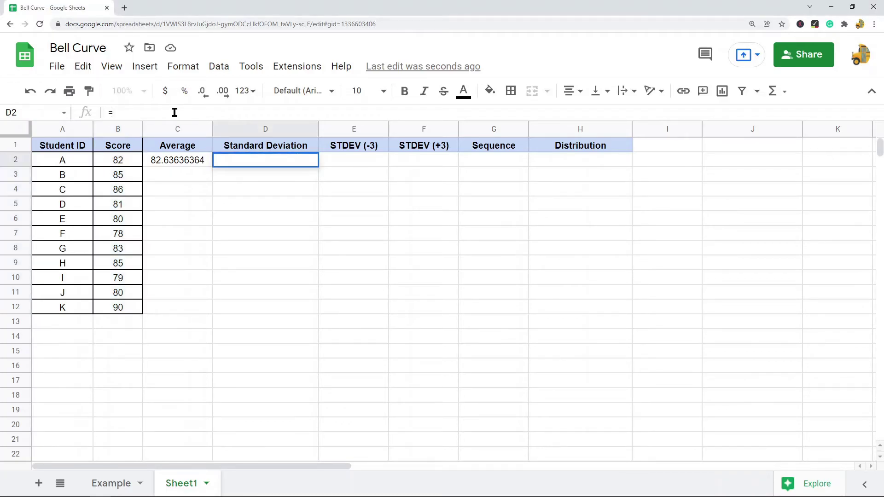
pyautogui.write('STDE')
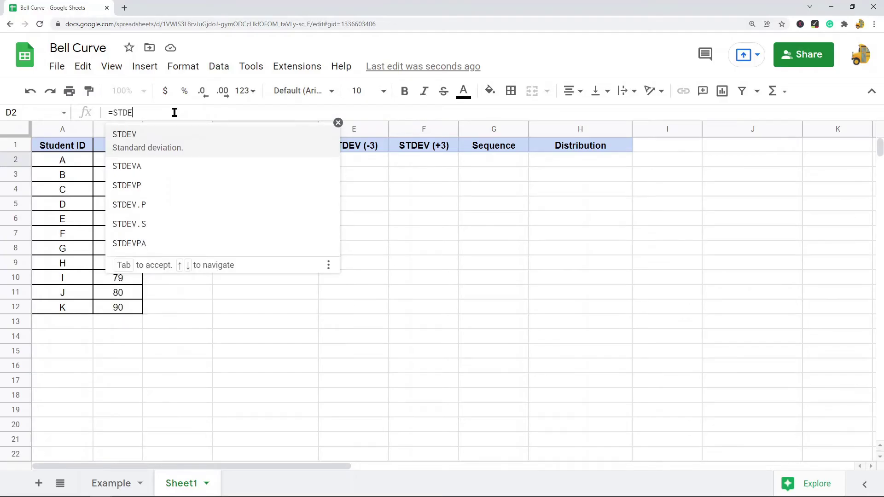
pyautogui.write('V.P')
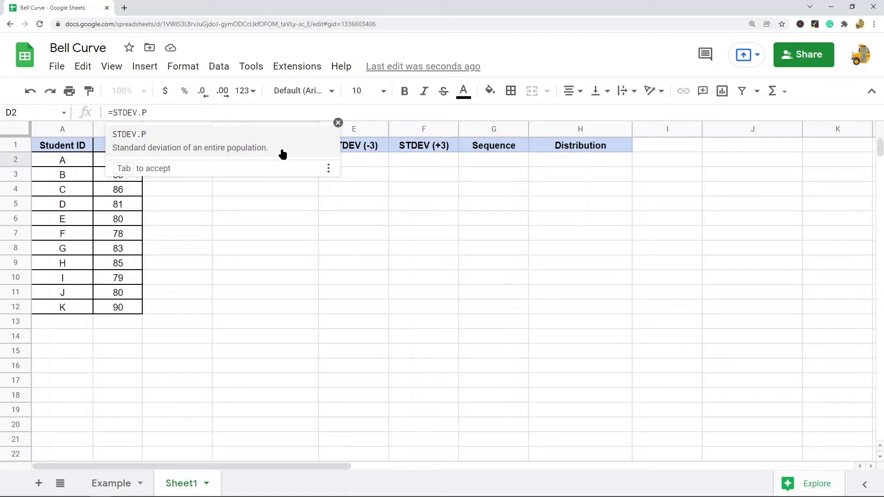
pyautogui.click(288, 159)
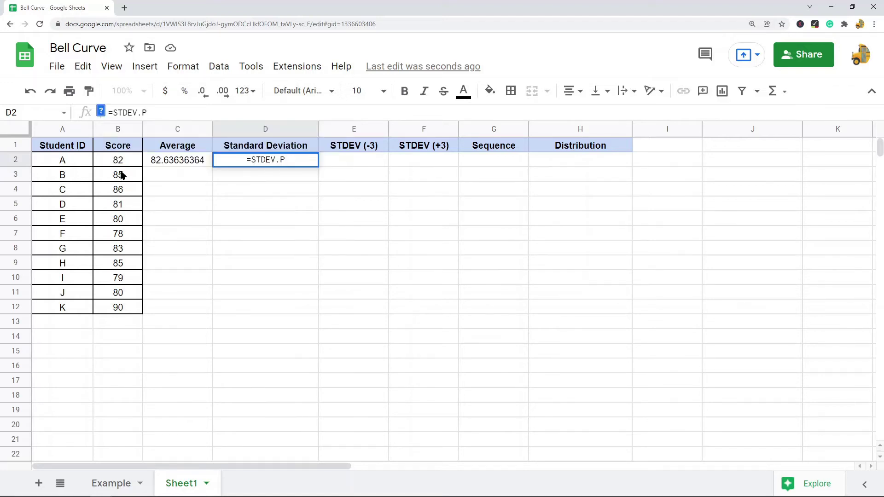
pyautogui.press('Escape')
pyautogui.moveTo(118, 162); pyautogui.dragTo(135, 310)
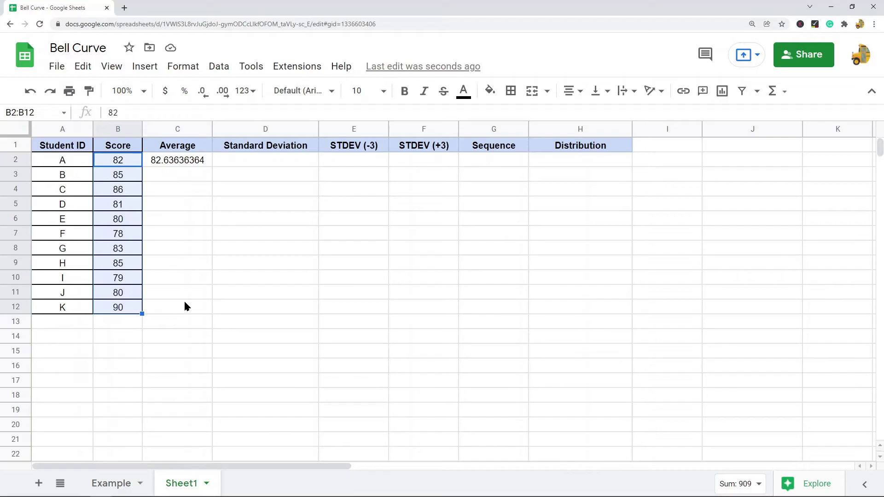
pyautogui.click(248, 162)
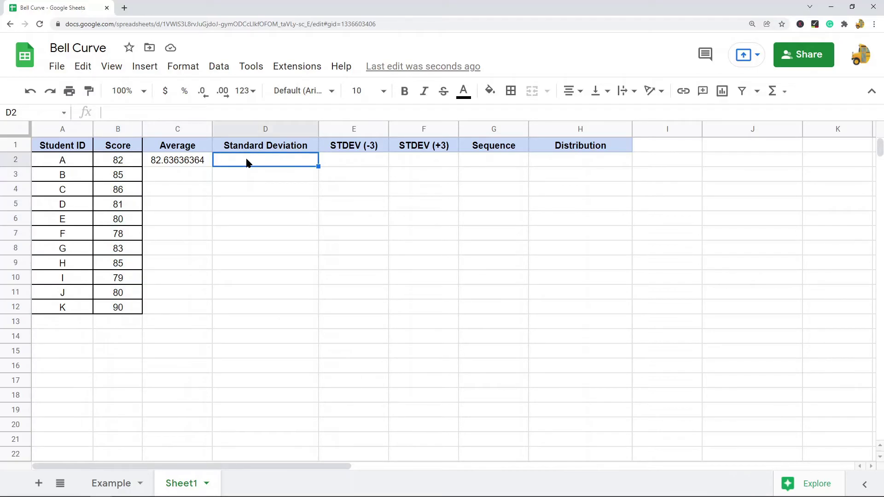
pyautogui.write('ST')
pyautogui.press('BackSpace')
pyautogui.press('BackSpace')
pyautogui.press('BackSpace')
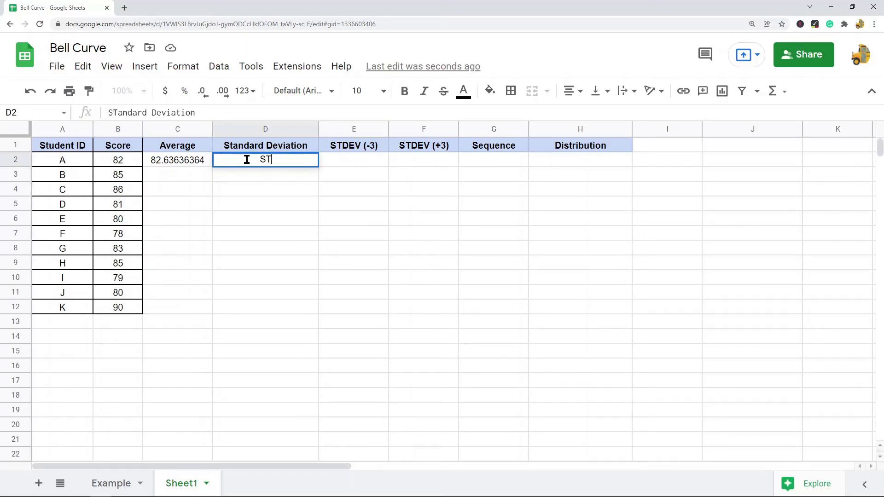
pyautogui.write('-')
pyautogui.press('BackSpace')
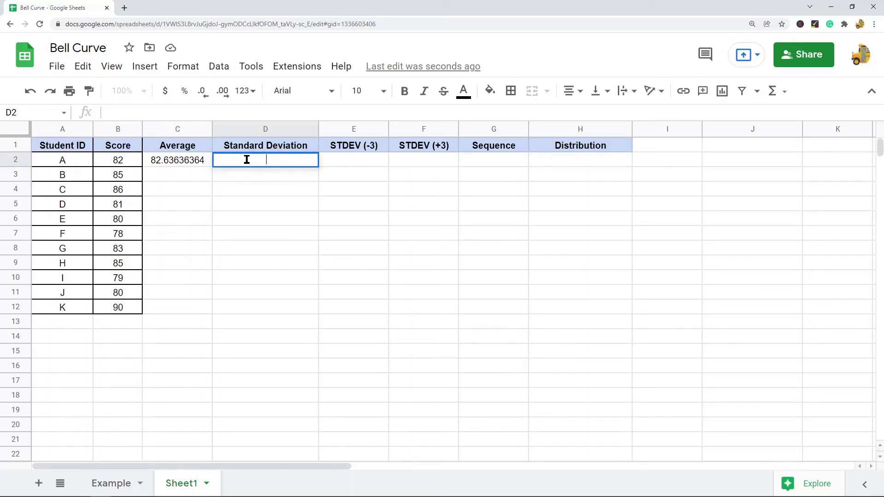
pyautogui.write('=STE')
pyautogui.press('BackSpace')
pyautogui.write('DEV.P')
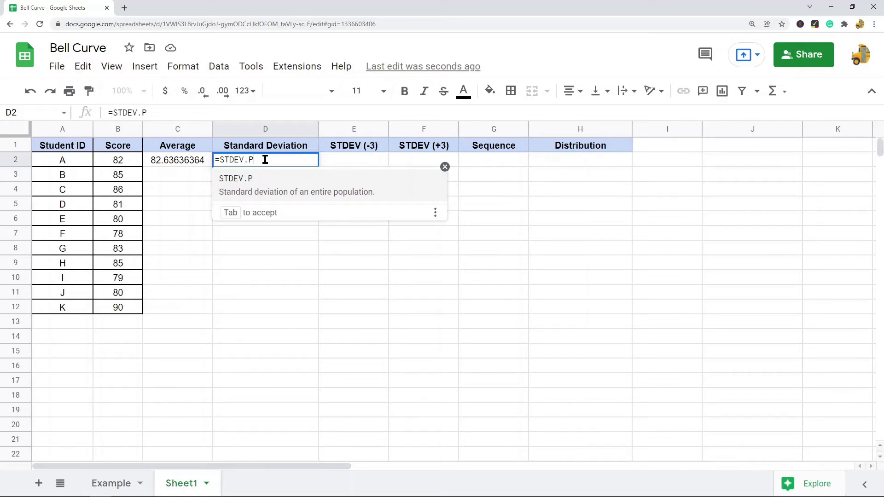
pyautogui.press('BackSpace')
pyautogui.write('S')
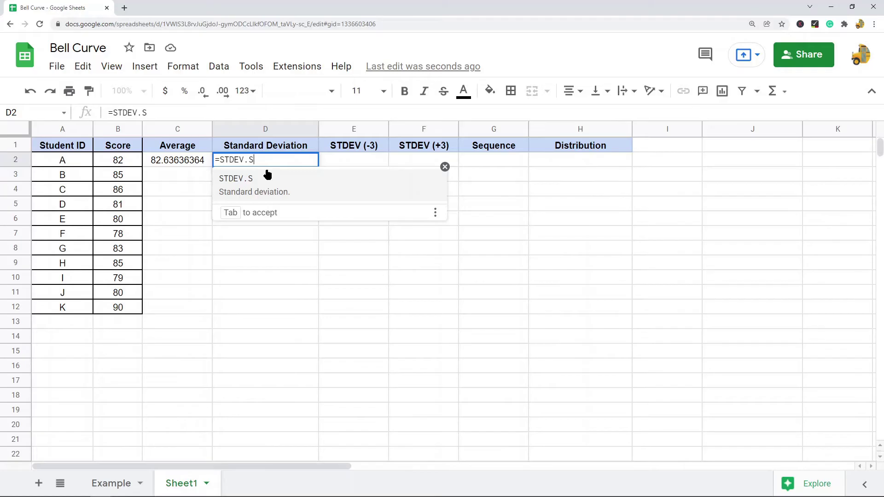
pyautogui.moveTo(280, 160); pyautogui.dragTo(213, 158)
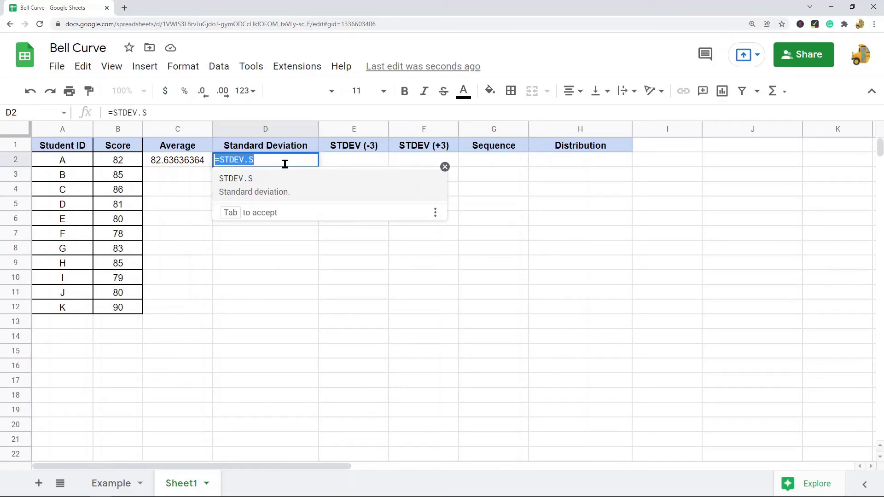
pyautogui.press('BackSpace')
# Calculate the population standard deviation of the scores in cell D2 with the formula =STDEV.P(B2:B12).
pyautogui.write('=STE')
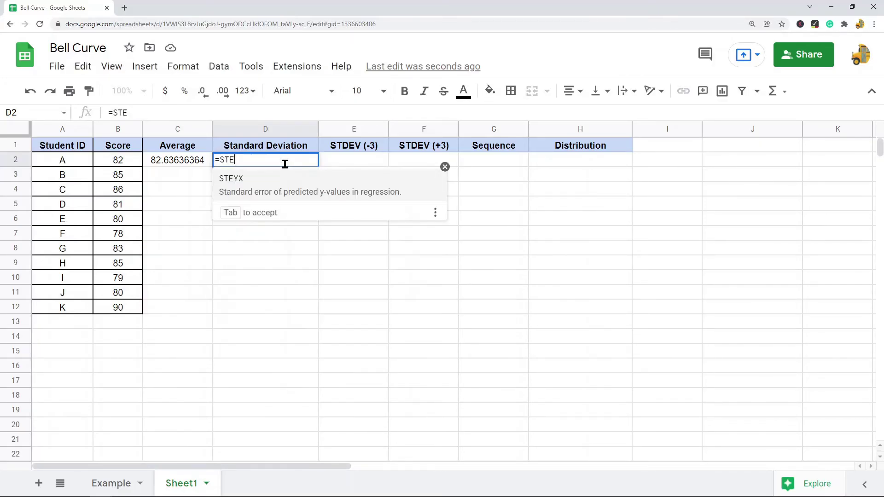
pyautogui.press('BackSpace')
pyautogui.write('DEV')
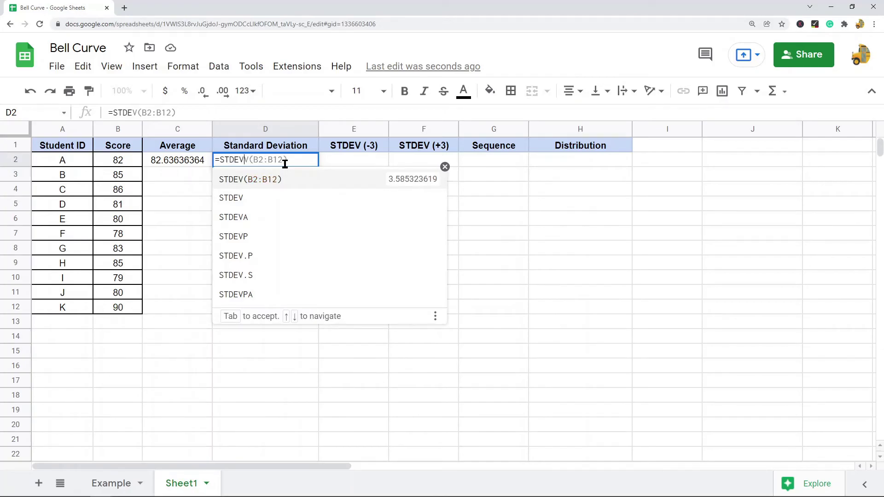
pyautogui.write('.')
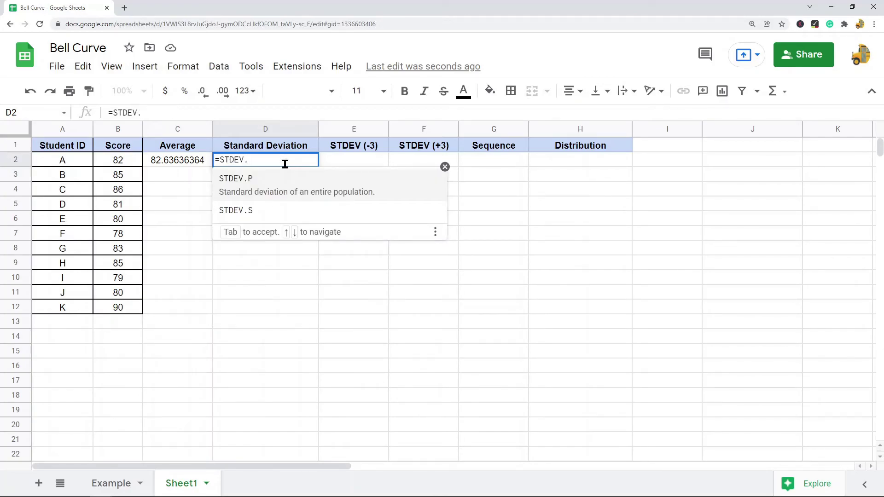
pyautogui.write('(')
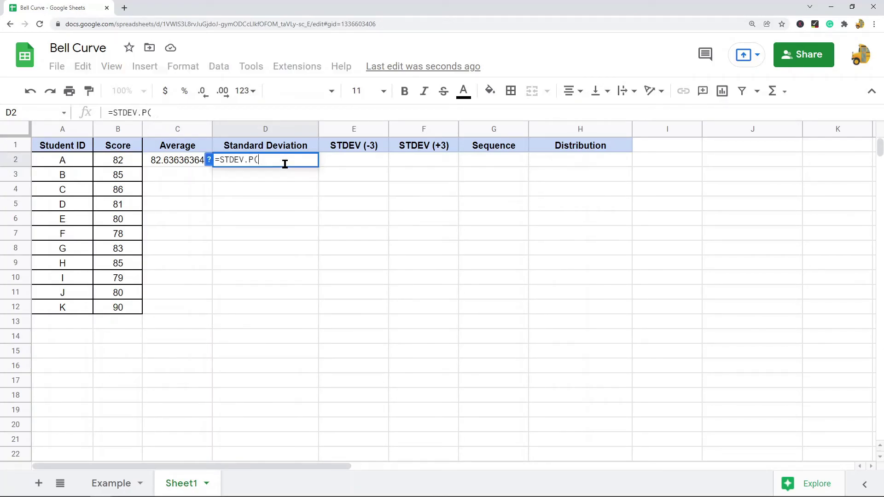
pyautogui.click(118, 161)
pyautogui.keyDown('shift'); pyautogui.click(124, 312); pyautogui.keyUp('shift')
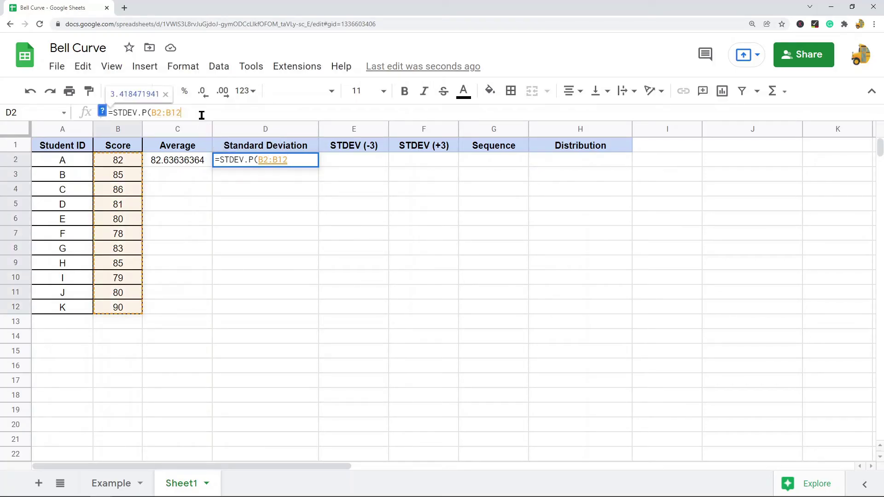
pyautogui.press('Return')
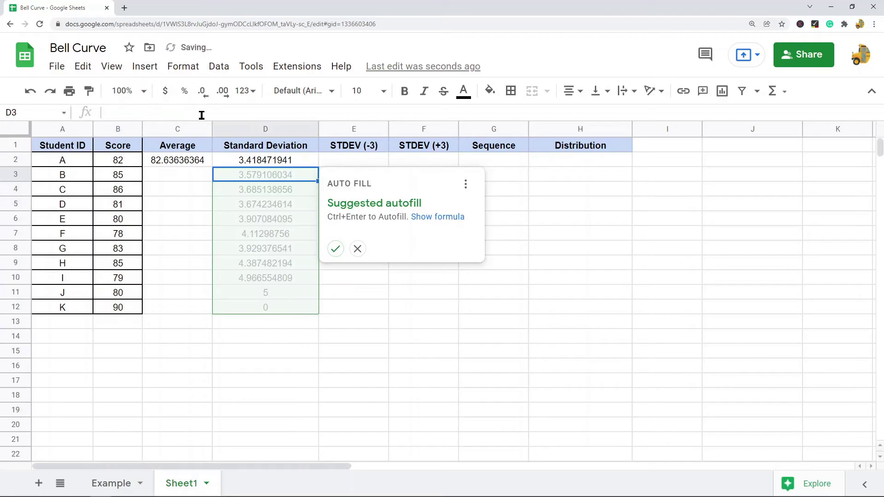
pyautogui.click(386, 349)
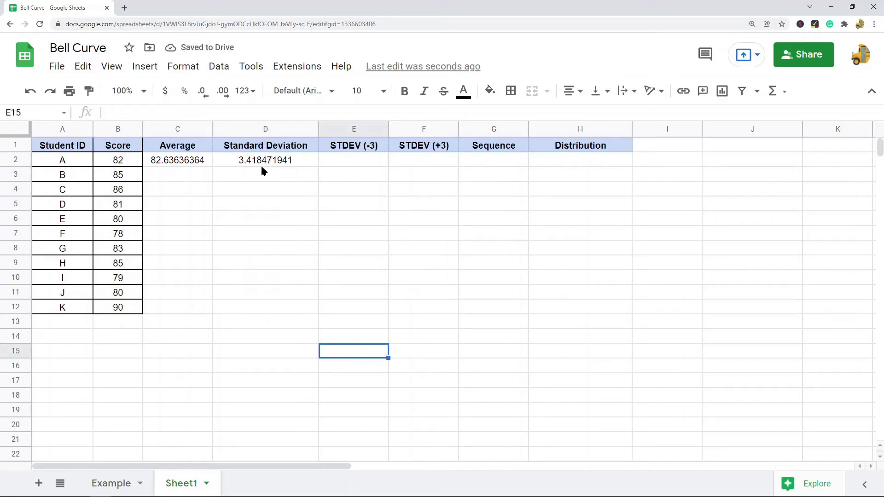
pyautogui.click(260, 166)
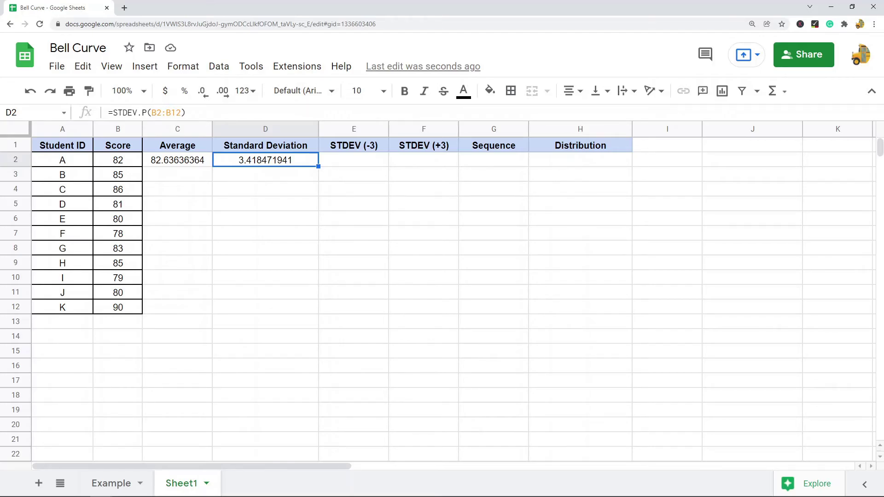
# Review the STDEV (-3) and STDEV (+3) headers and the empty cell beneath STDEV (-3).
pyautogui.click(367, 146)
pyautogui.click(426, 147)
pyautogui.click(366, 153)
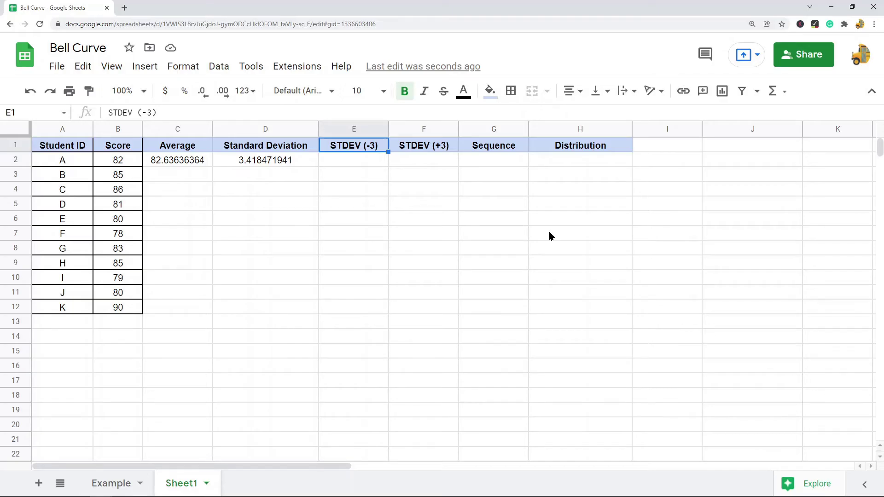
pyautogui.click(353, 162)
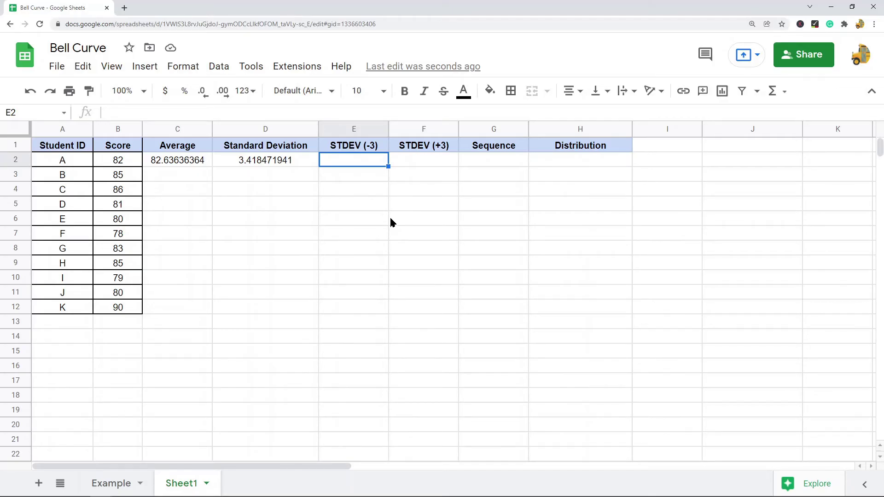
pyautogui.click(364, 147)
pyautogui.click(417, 148)
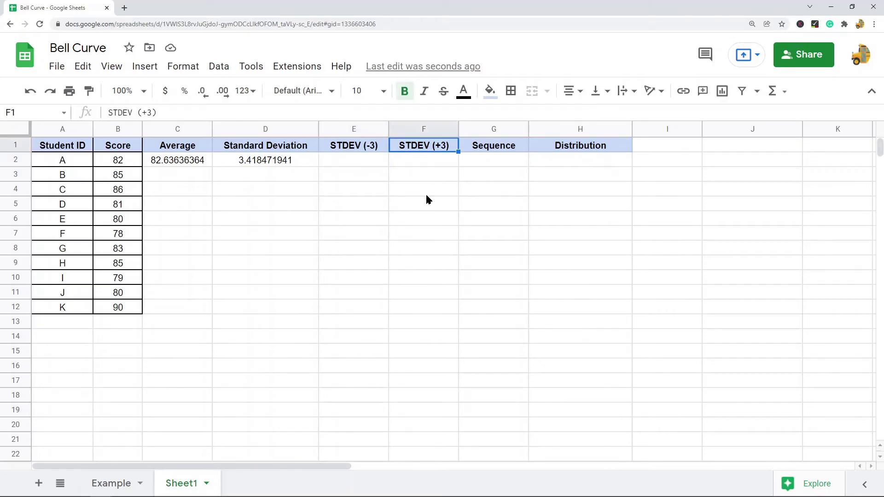
pyautogui.moveTo(389, 129)
pyautogui.mouseDown()
pyautogui.moveTo(435, 129)
pyautogui.moveTo(372, 129)
pyautogui.moveTo(388, 129)
pyautogui.mouseUp()
# Calculate the lower limit, three standard deviations below the average, in cell E2 with the formula =C2-(D2*3).
pyautogui.click(341, 163)
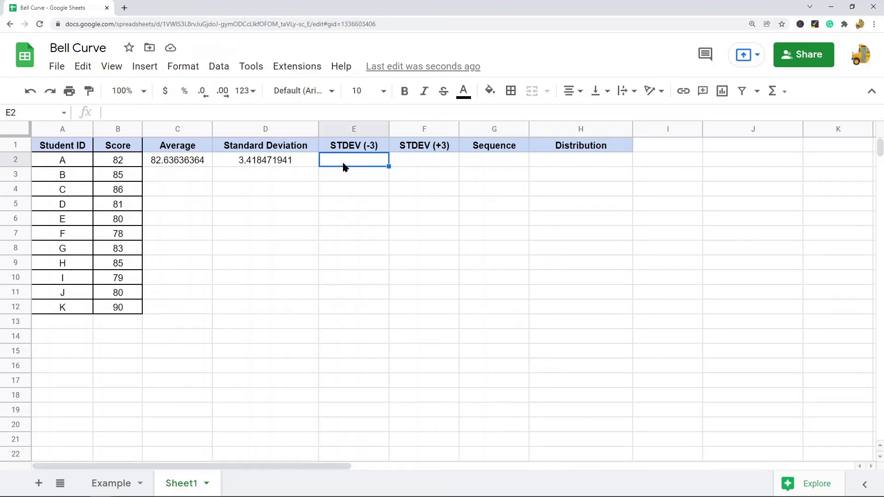
pyautogui.write('=')
pyautogui.click(198, 162)
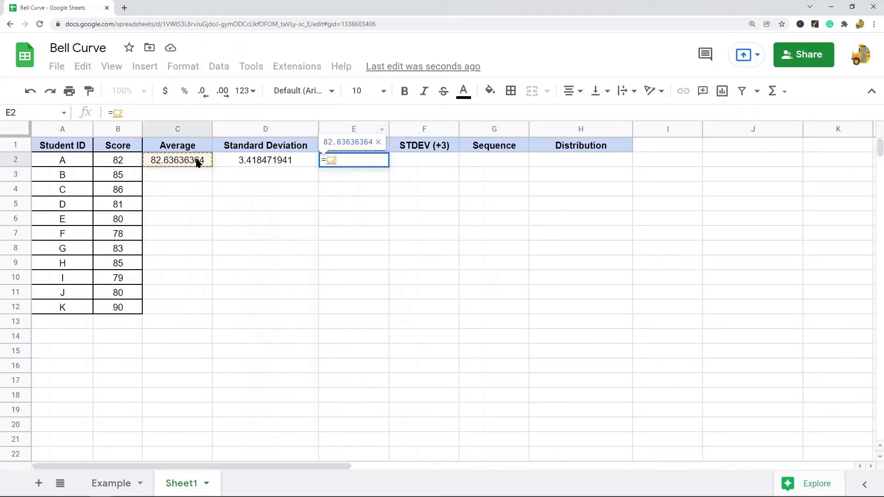
pyautogui.write('-')
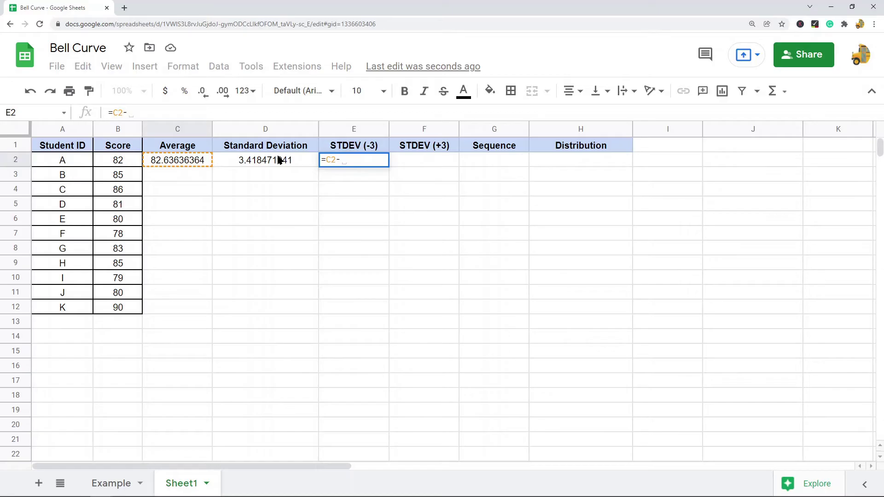
pyautogui.click(281, 160)
pyautogui.click(135, 115)
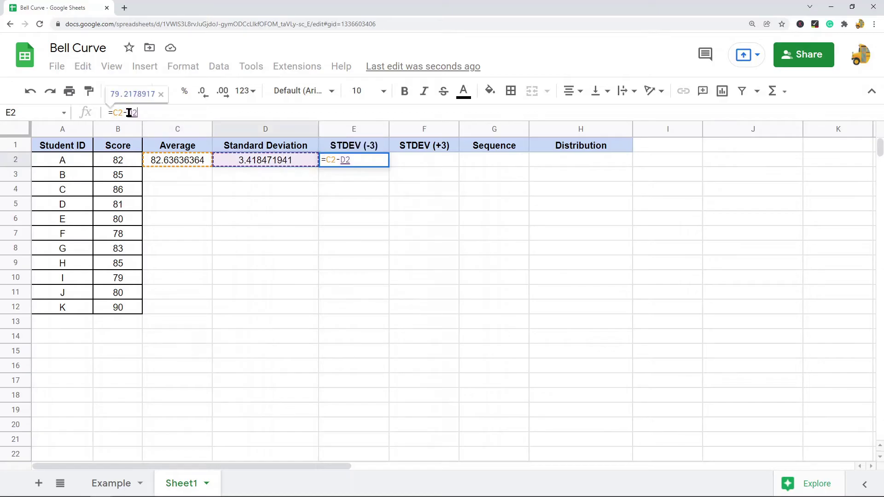
pyautogui.write('(')
pyautogui.click(189, 111)
pyautogui.write('*3)')
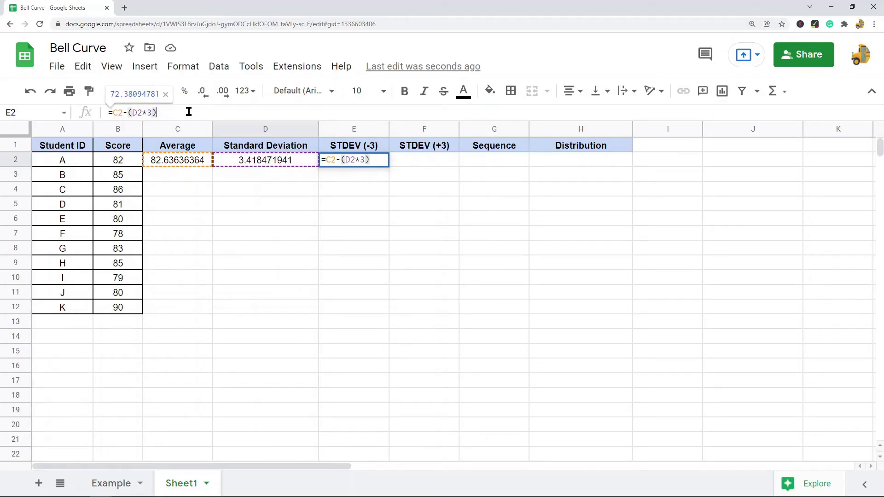
pyautogui.press('Return')
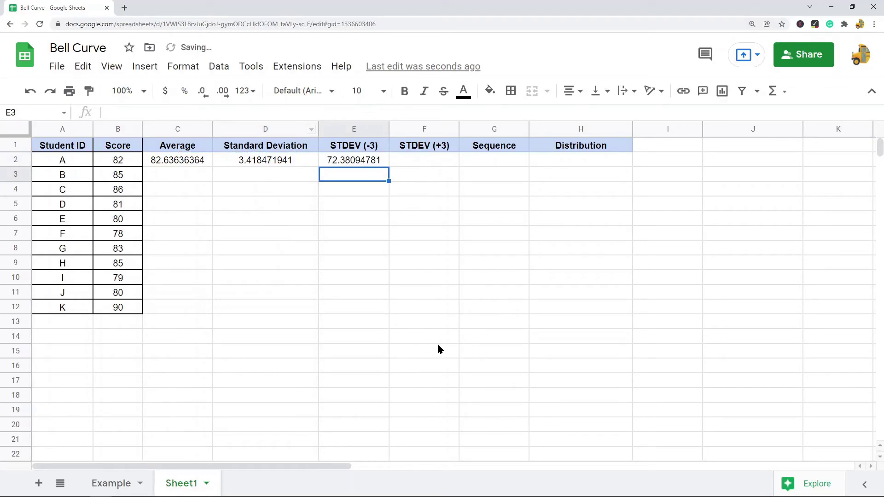
# Calculate the upper limit in cell F2 with =C2+(D2*3) and check the formulas of both limits.
pyautogui.click(428, 165)
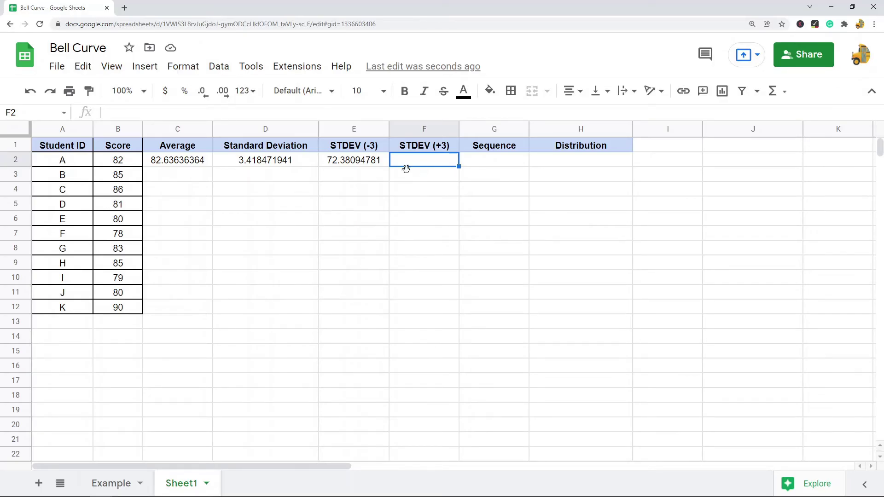
pyautogui.write('=')
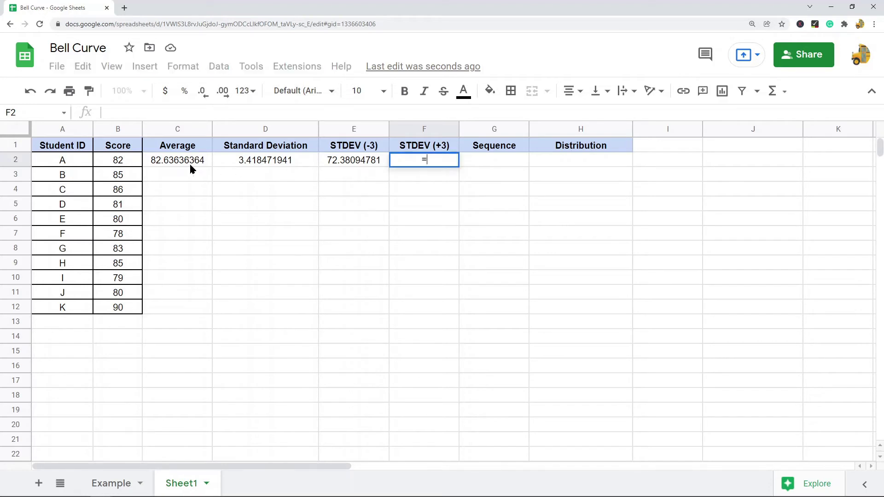
pyautogui.click(178, 161)
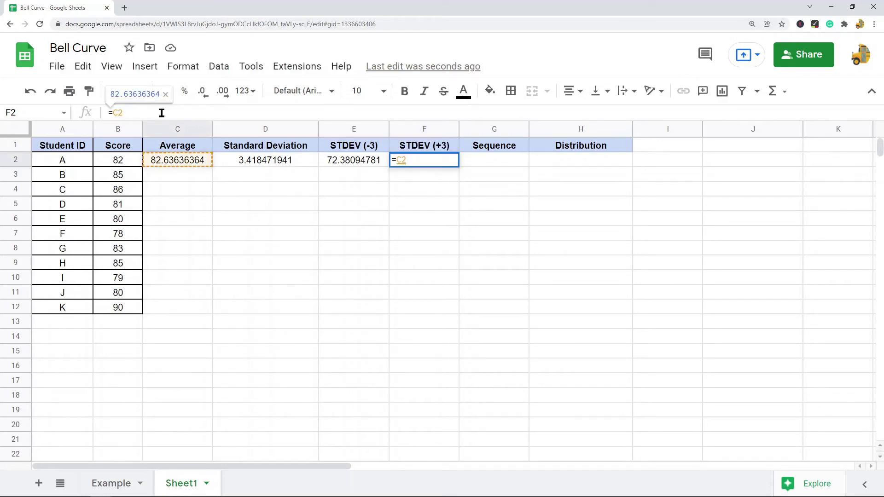
pyautogui.write('+')
pyautogui.click(253, 163)
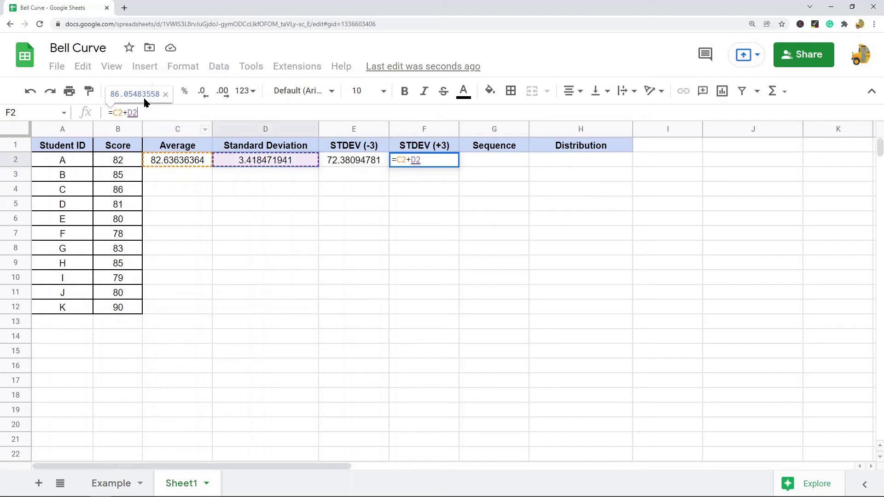
pyautogui.write('*3')
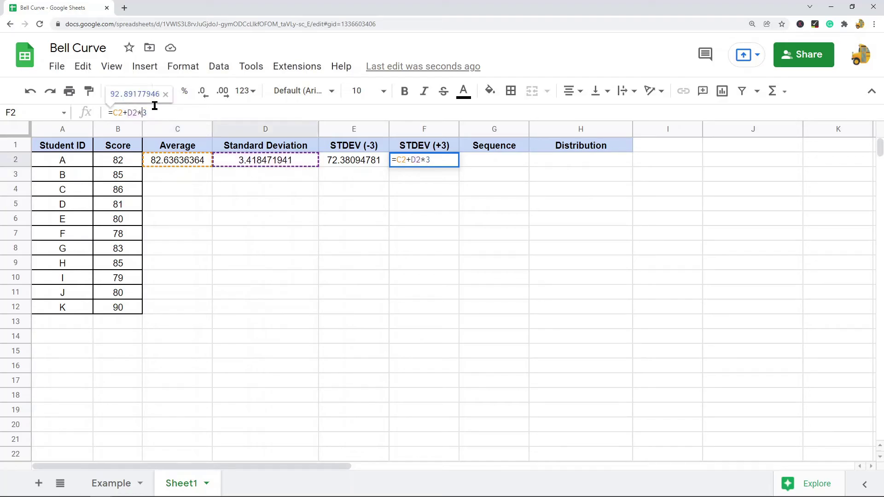
pyautogui.press('Left')
pyautogui.press('Left')
pyautogui.press('Left')
pyautogui.press('Left')
pyautogui.write('(')
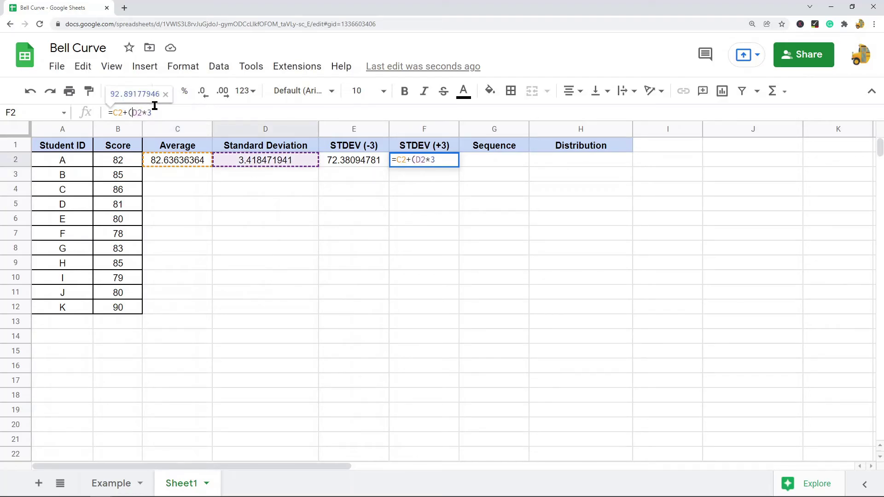
pyautogui.press('End')
pyautogui.write(')')
pyautogui.press('Return')
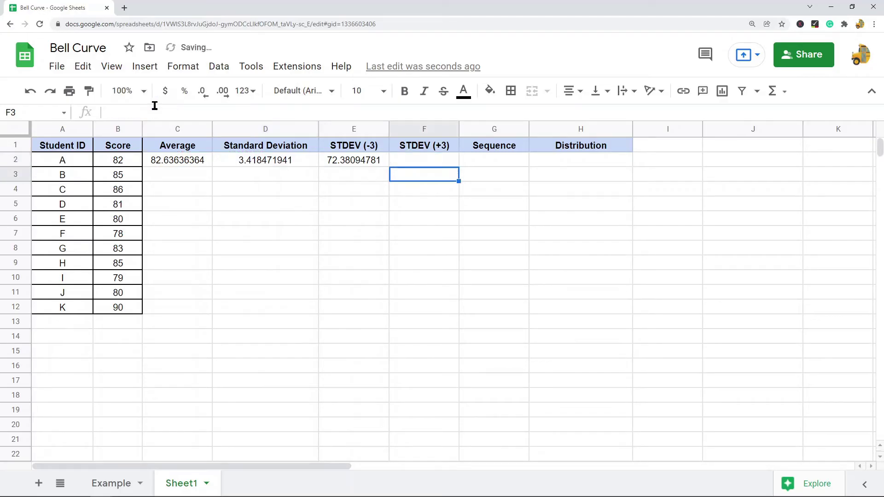
pyautogui.click(365, 160)
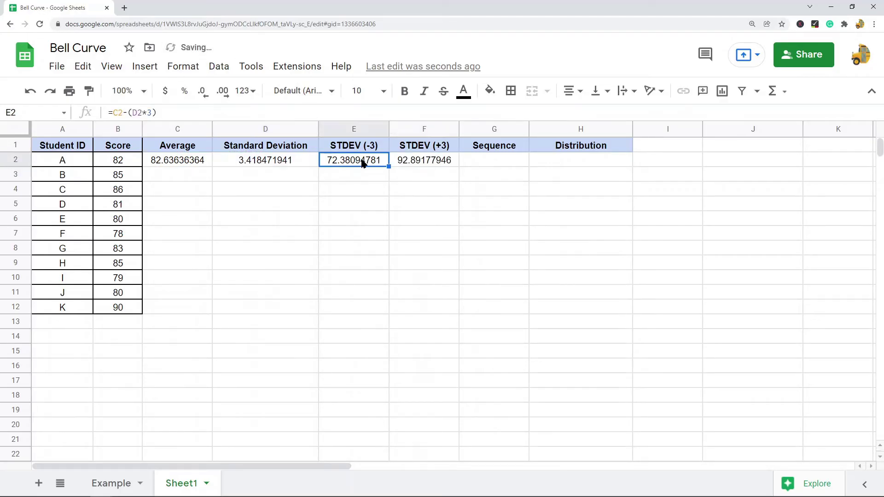
pyautogui.click(398, 162)
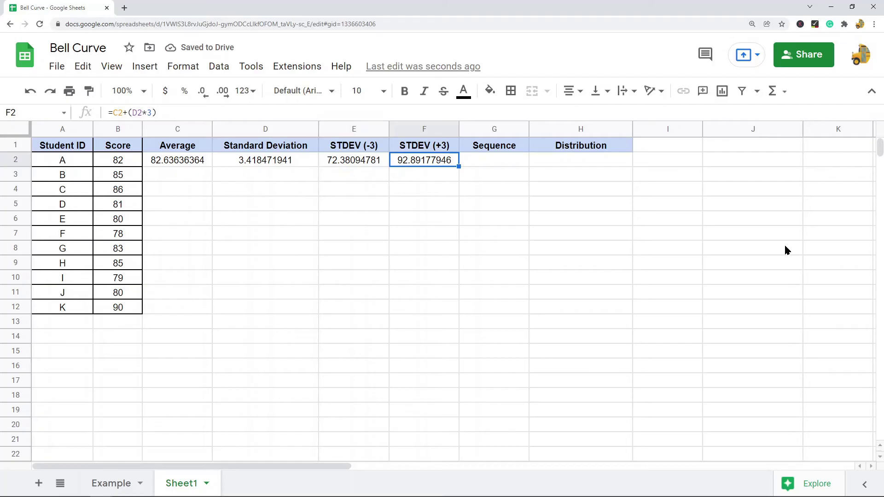
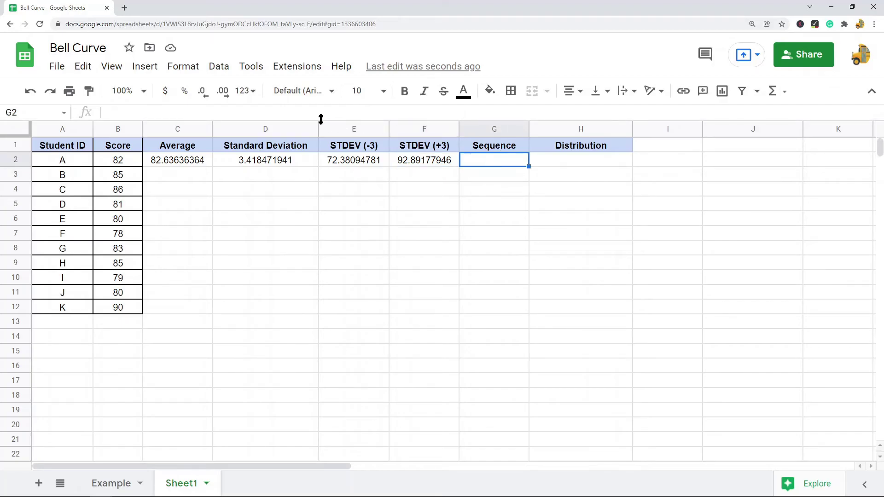
# Generate the score sequence between the two limits in cell G2 with =SEQUENCE(F2-E2+1,1,E2) and check the formula.
pyautogui.write('=S')
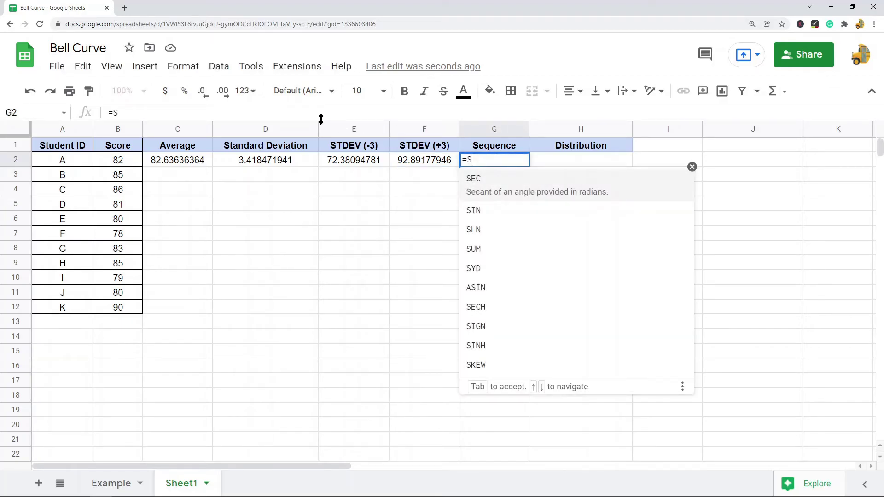
pyautogui.write('EQUENCE')
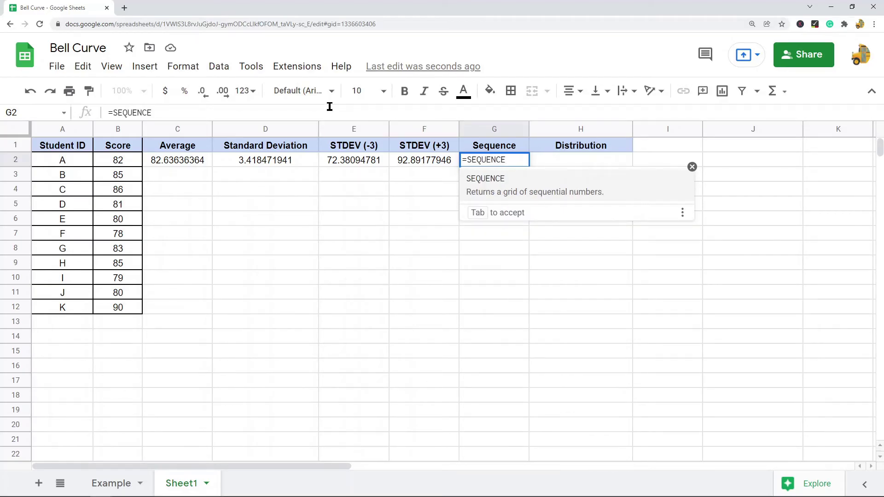
pyautogui.write('(')
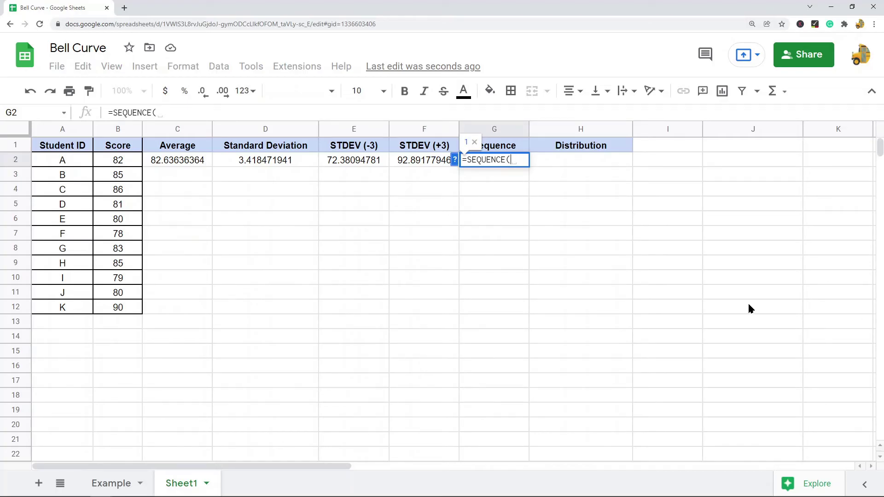
pyautogui.click(432, 163)
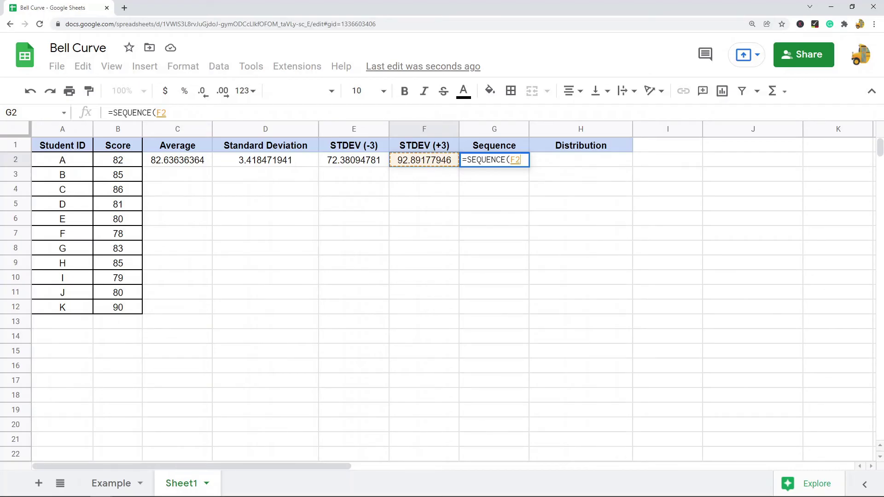
pyautogui.write('-')
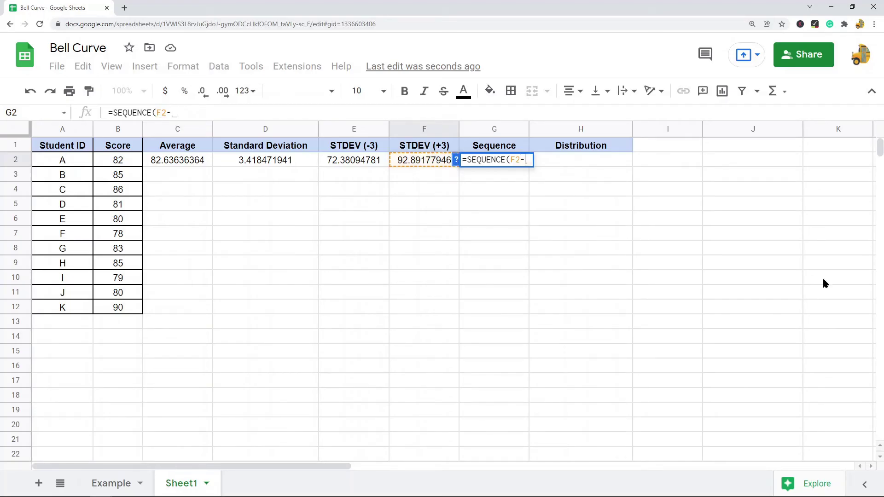
pyautogui.click(370, 162)
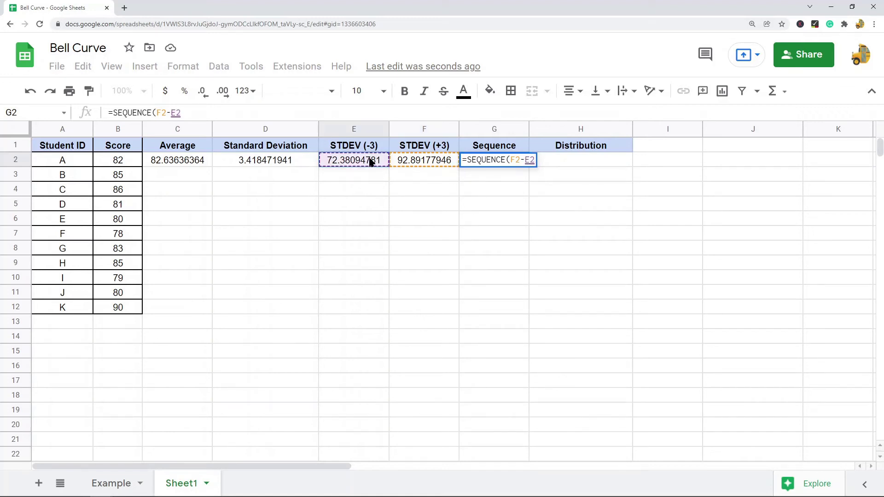
pyautogui.click(206, 112)
pyautogui.write('+1')
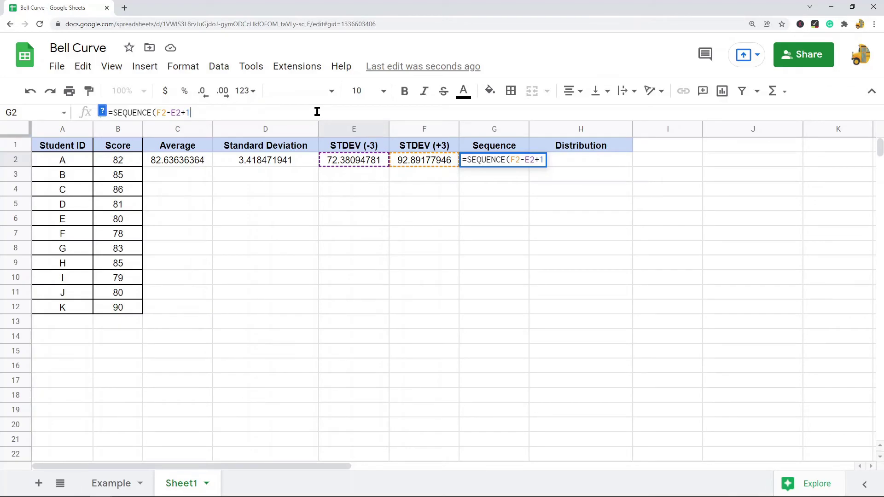
pyautogui.write(',')
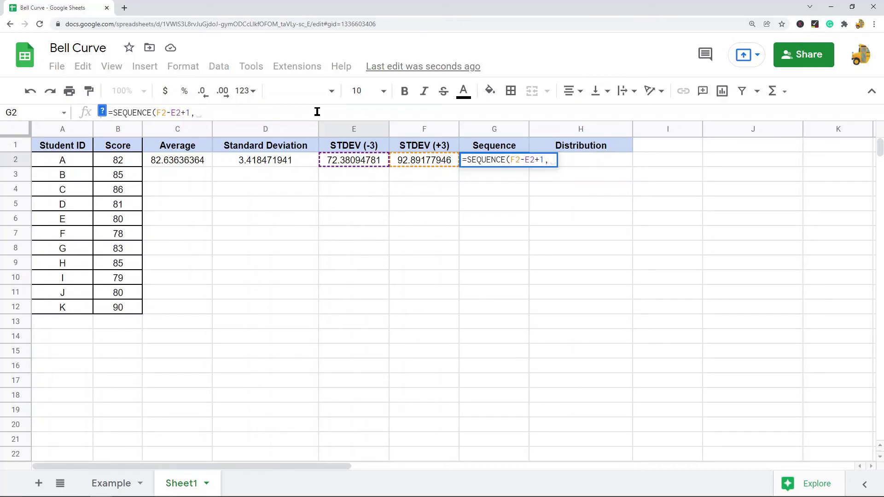
pyautogui.write('1')
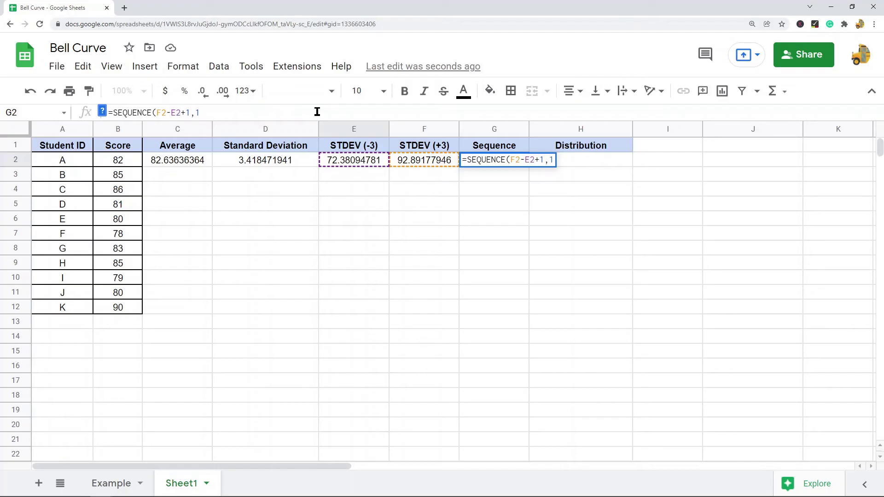
pyautogui.write(',')
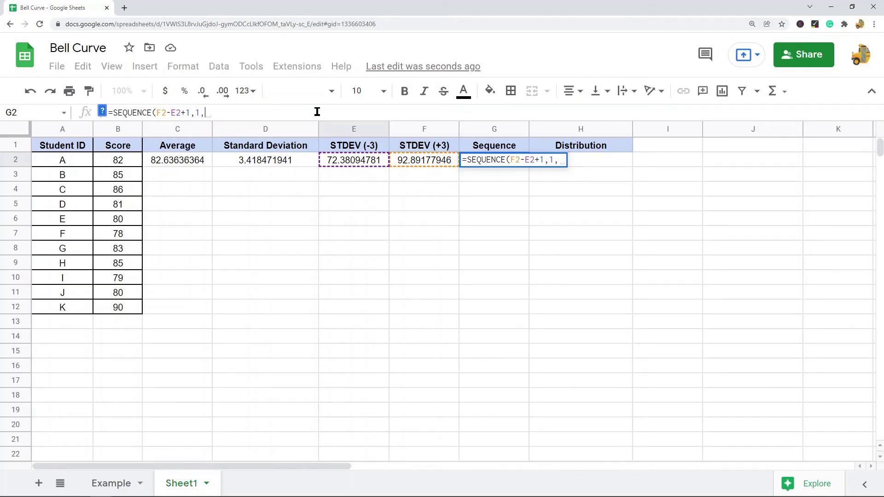
pyautogui.click(358, 162)
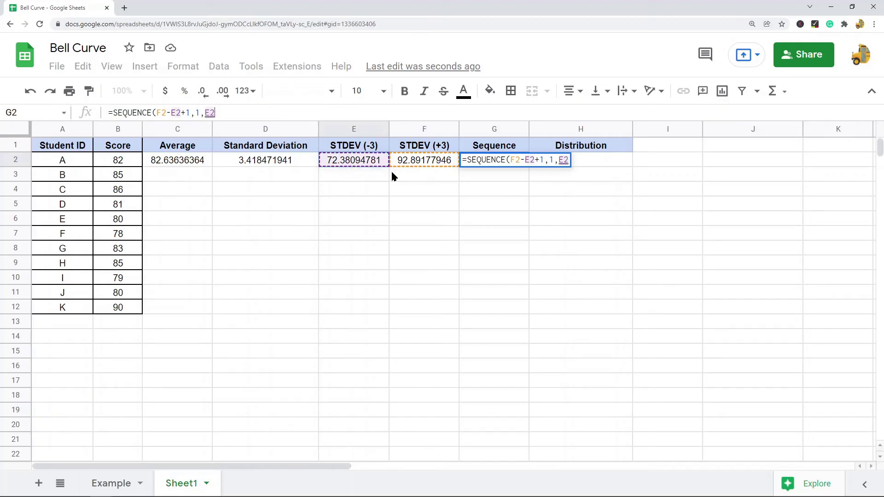
pyautogui.write(')')
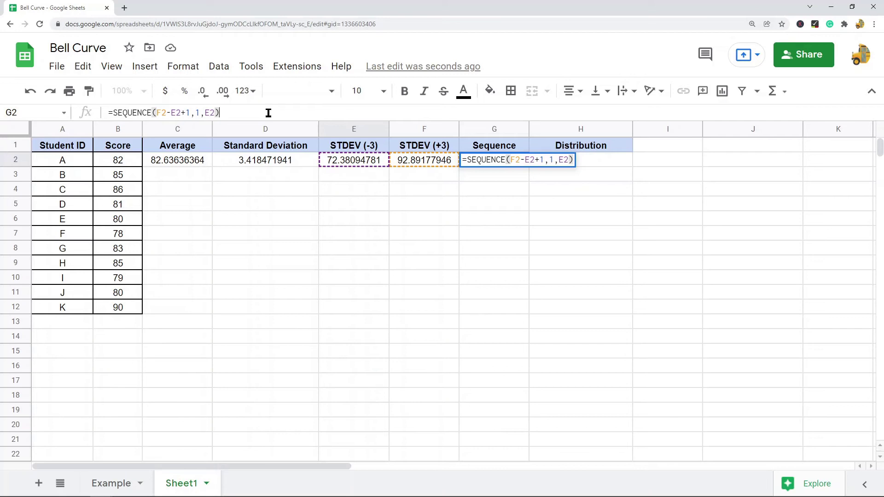
pyautogui.press('Return')
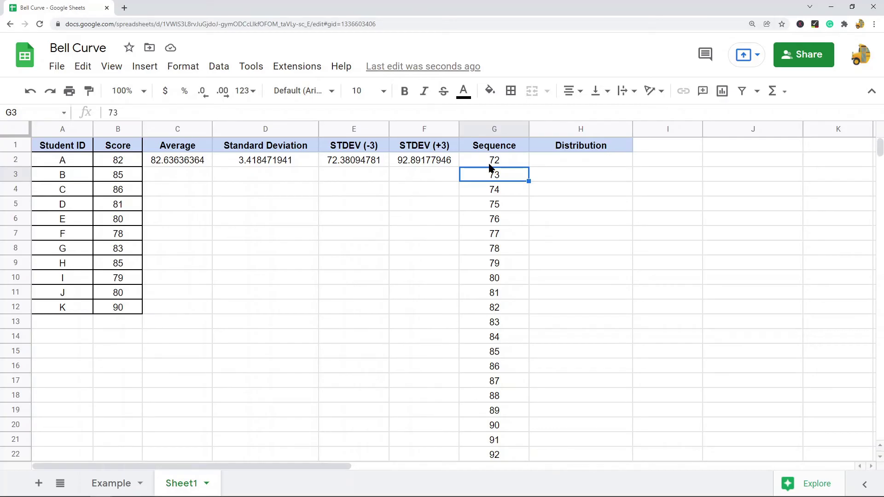
pyautogui.moveTo(417, 162); pyautogui.dragTo(184, 162)
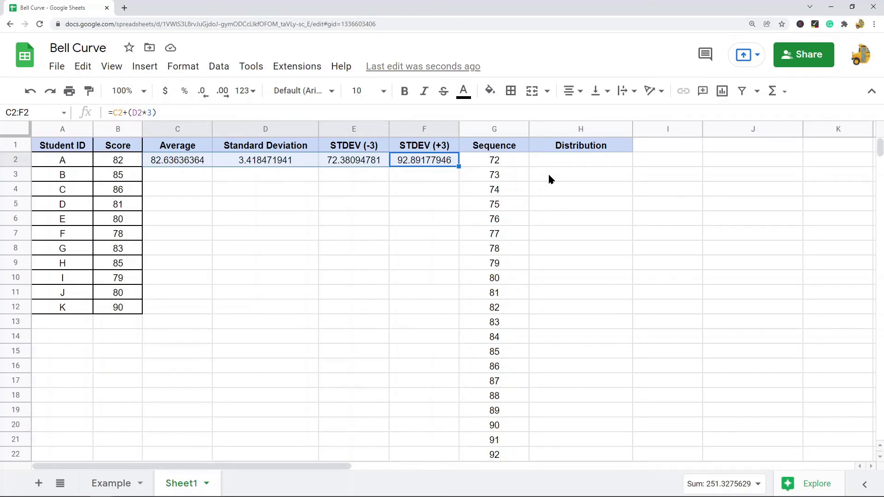
pyautogui.click(515, 165)
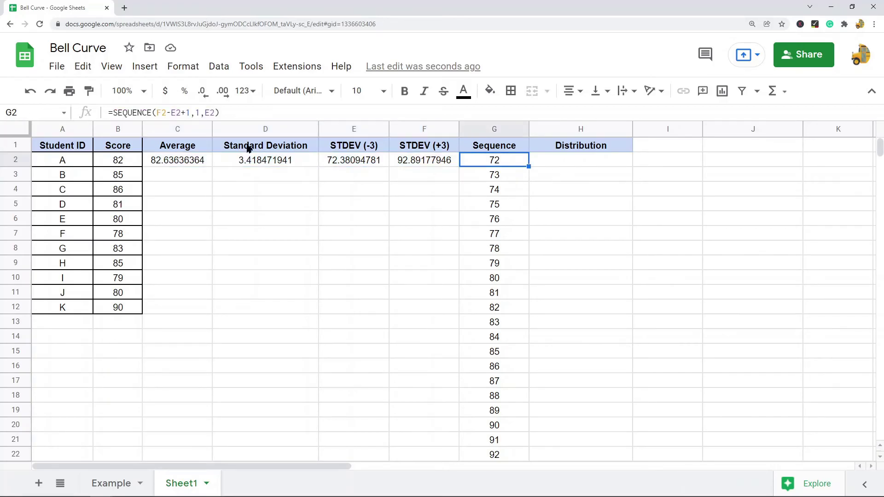
pyautogui.click(224, 113)
pyautogui.moveTo(225, 113); pyautogui.dragTo(59, 118)
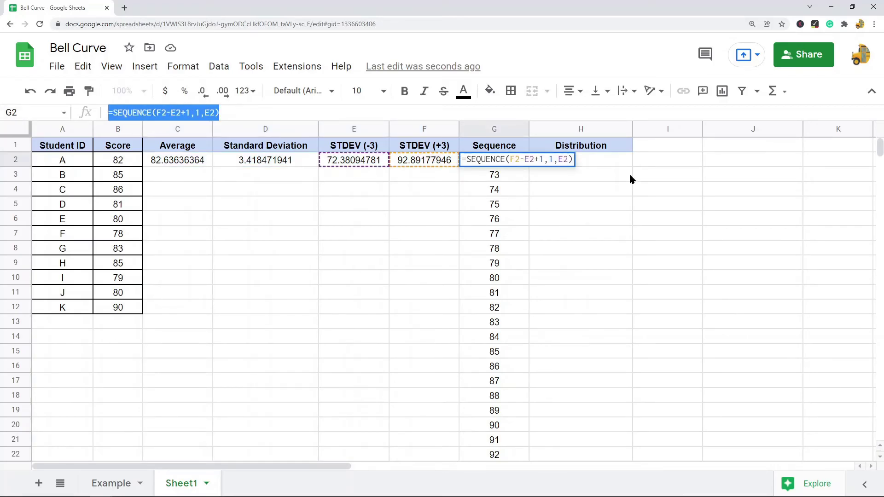
pyautogui.press('Escape')
# Calculate the normal distribution for the sequence values in cell H2 with the formula =ARRAYFORMULA(NORM.DIST(G2:G22,$C$2,$D$2,FALSE)).
pyautogui.click(599, 163)
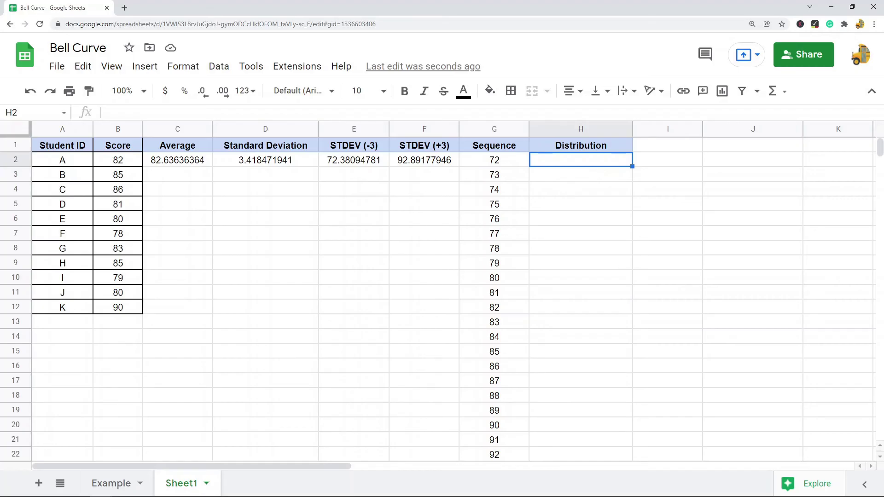
pyautogui.click(330, 111)
pyautogui.write('=AR')
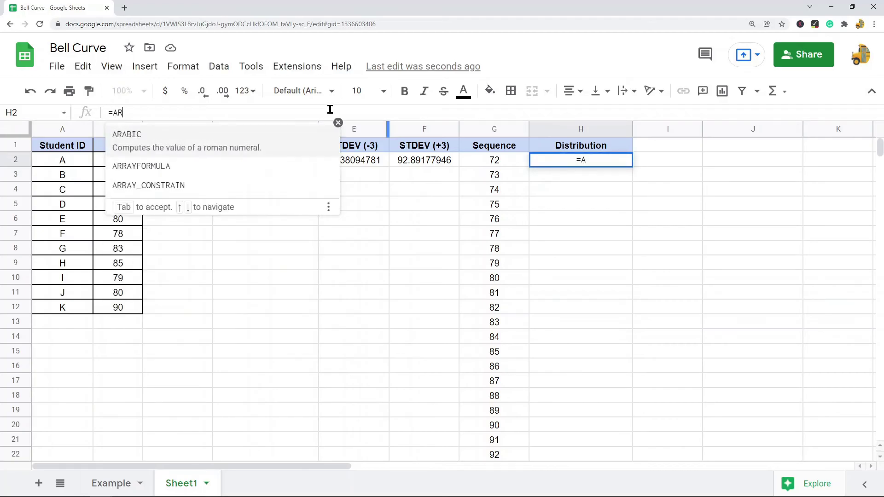
pyautogui.write('RAYFORMULA(')
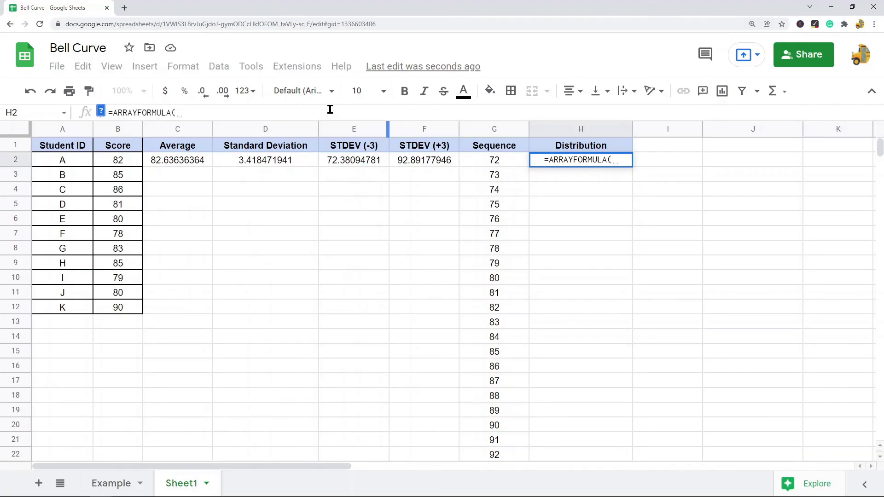
pyautogui.write('NORM')
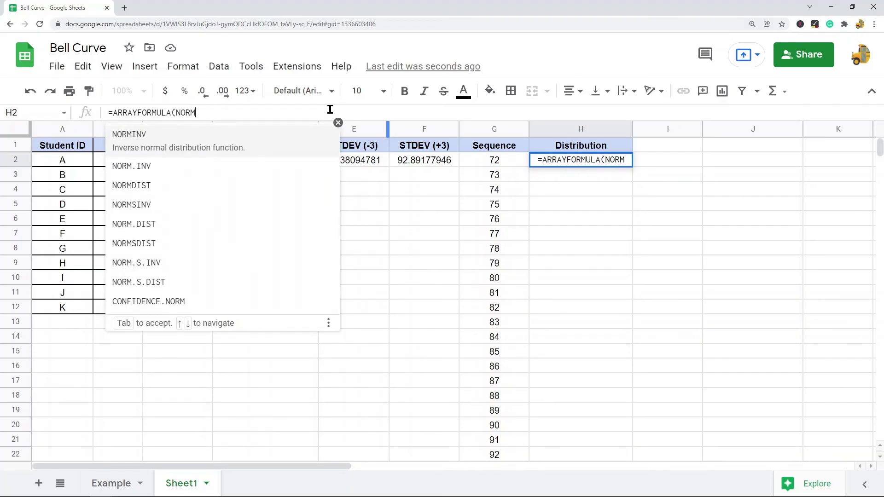
pyautogui.write('.DIST(')
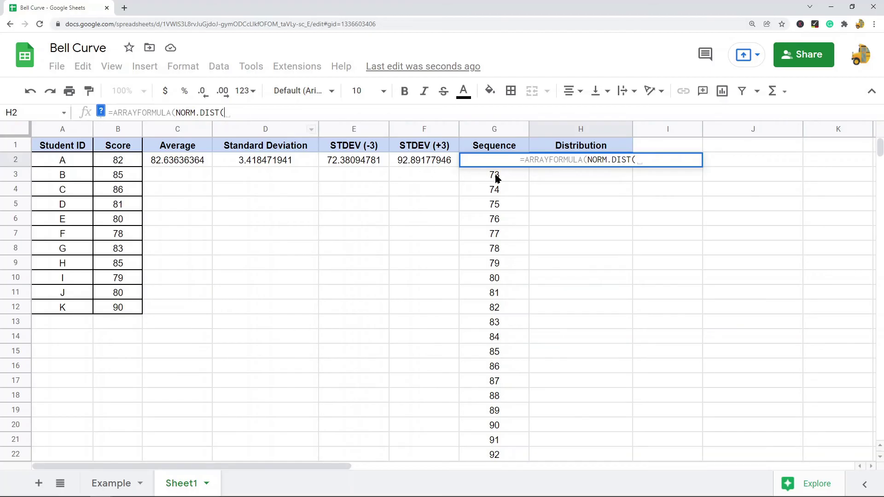
pyautogui.write('G2')
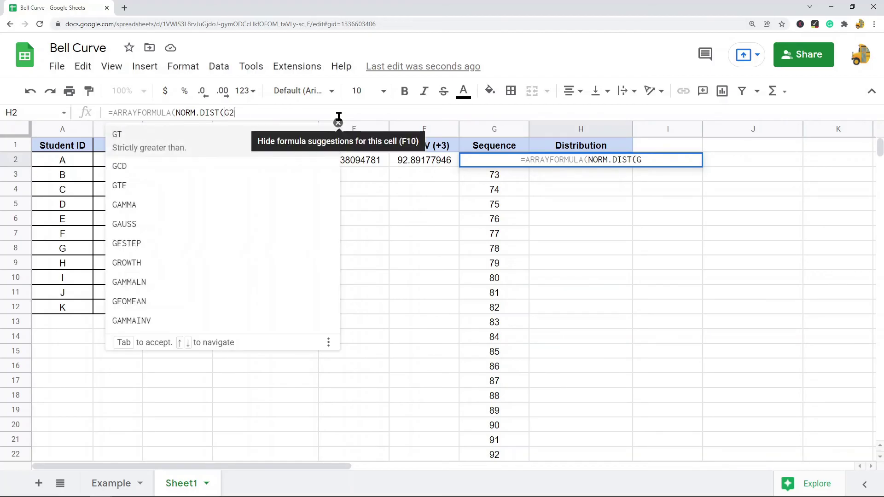
pyautogui.write(':')
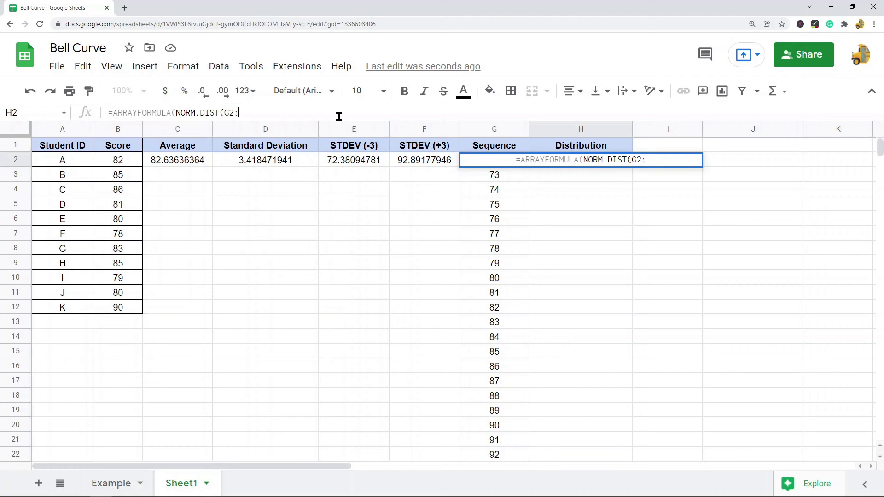
pyautogui.write('G')
pyautogui.scroll(-3, 505, 367)
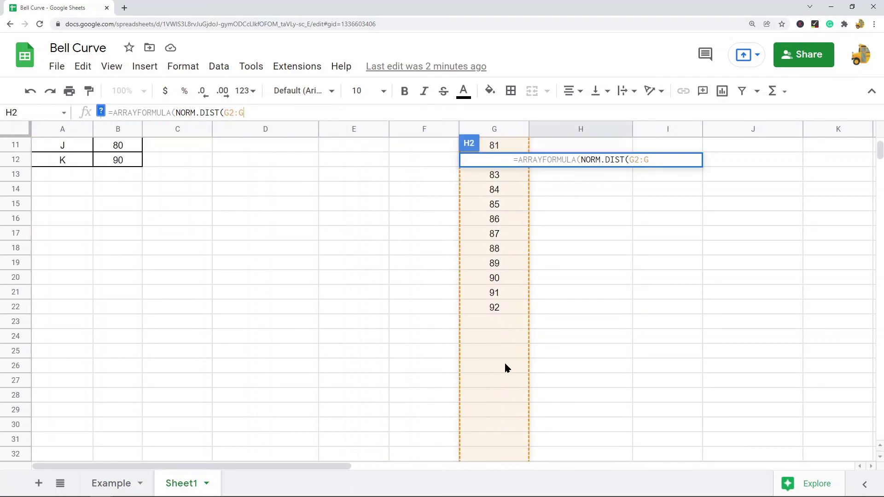
pyautogui.write('22')
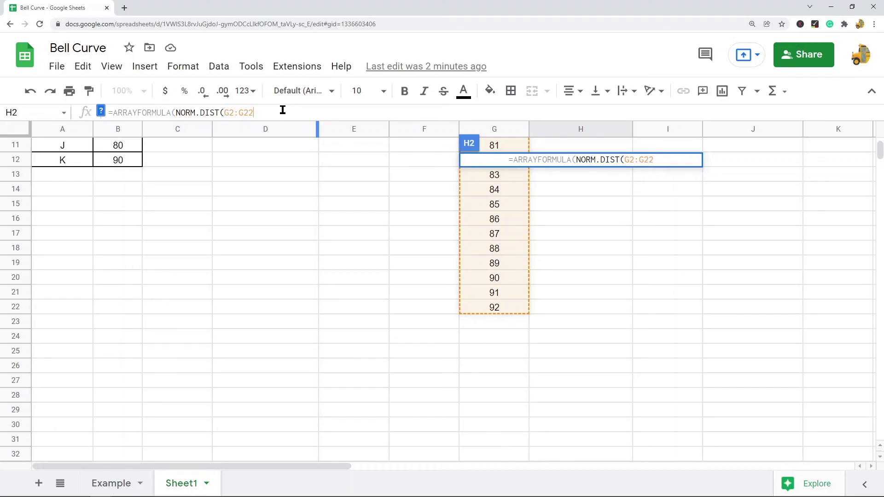
pyautogui.write(',')
pyautogui.scroll(3, 354, 270)
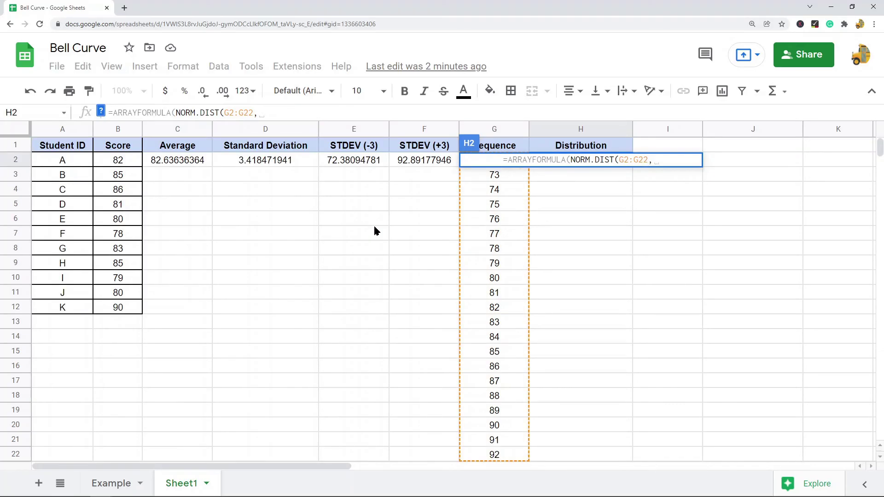
pyautogui.click(197, 163)
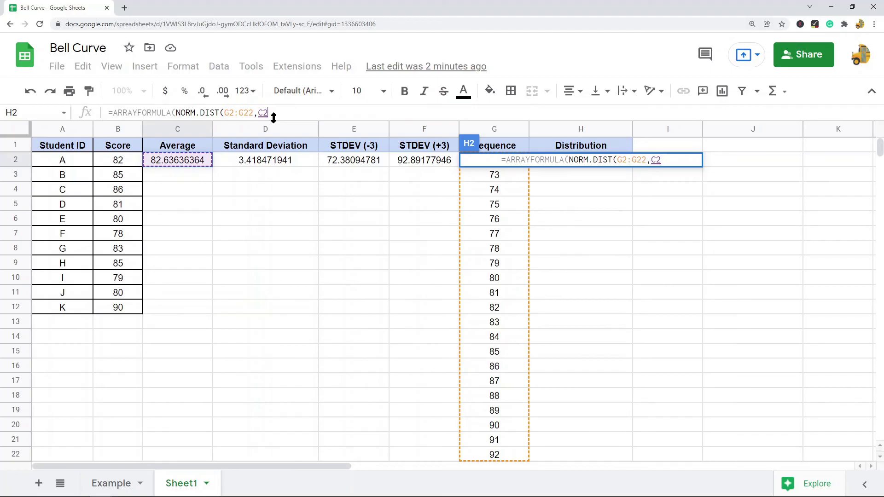
pyautogui.press('F4')
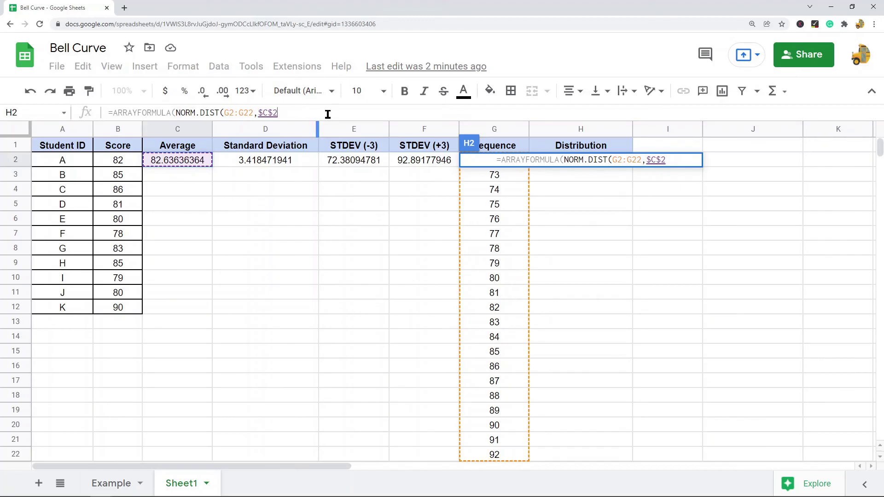
pyautogui.write(',')
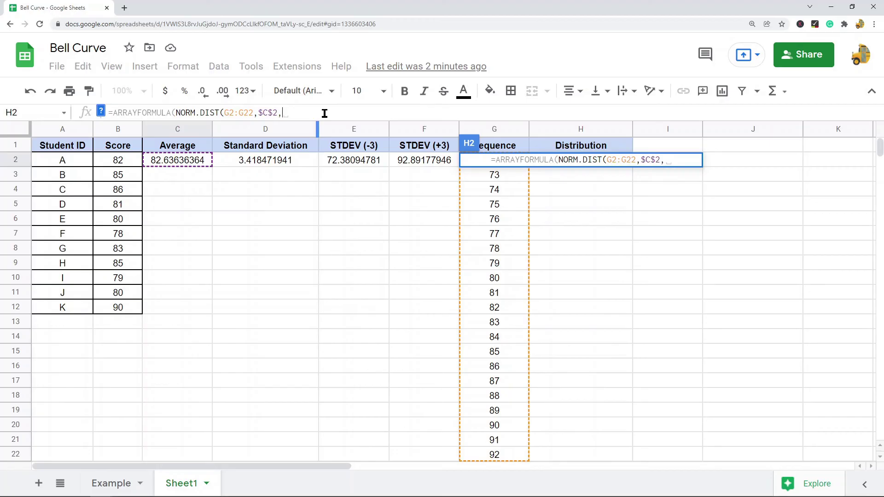
pyautogui.click(275, 166)
pyautogui.press('F4')
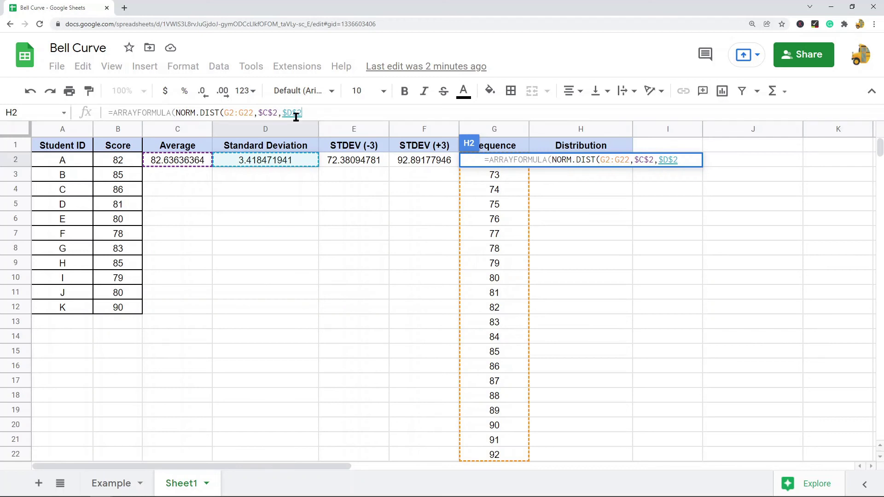
pyautogui.write(',FALSE')
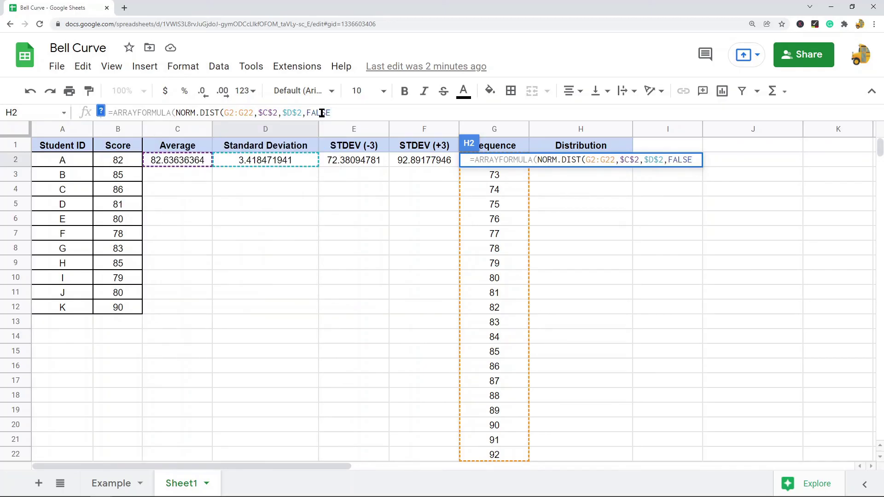
pyautogui.write('))')
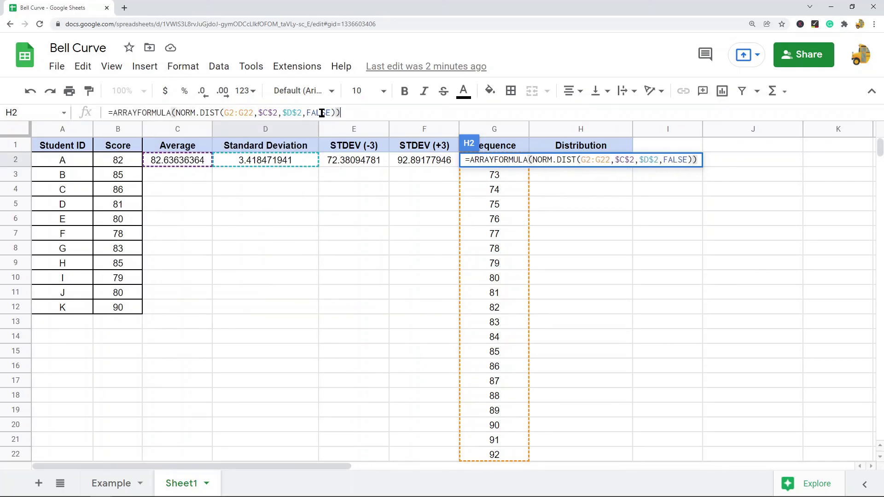
pyautogui.press('Return')
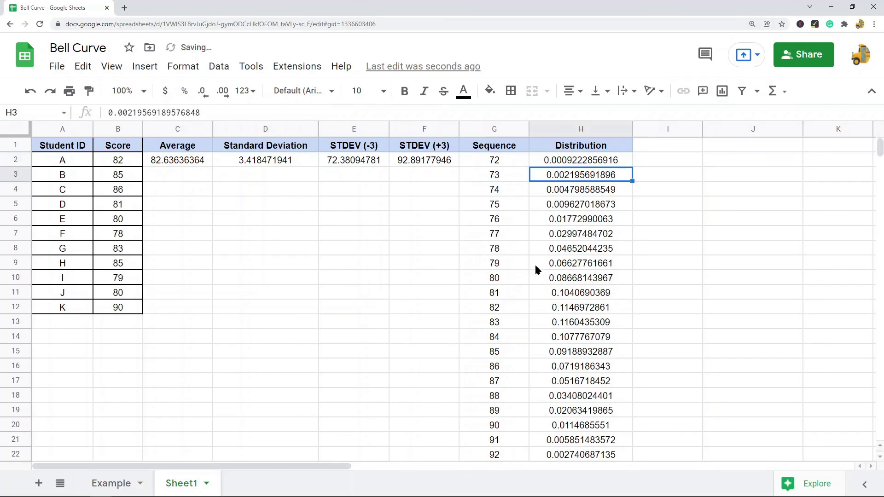
# Insert a chart from the Sequence and Distribution values in G2:H22.
pyautogui.scroll(-3, 752, 244)
pyautogui.scroll(3, 702, 258)
pyautogui.scroll(-2, 698, 252)
pyautogui.scroll(2, 697, 253)
pyautogui.click(500, 163)
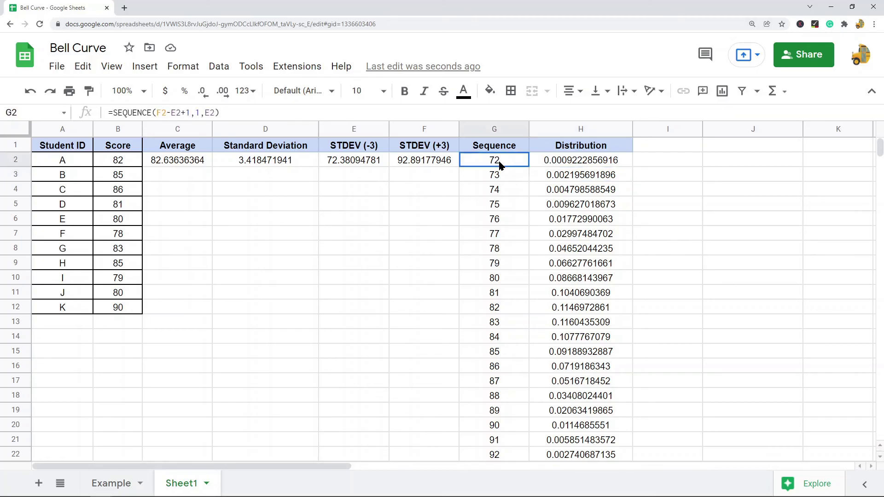
pyautogui.moveTo(499, 163); pyautogui.dragTo(595, 399)
pyautogui.scroll(2, 587, 348)
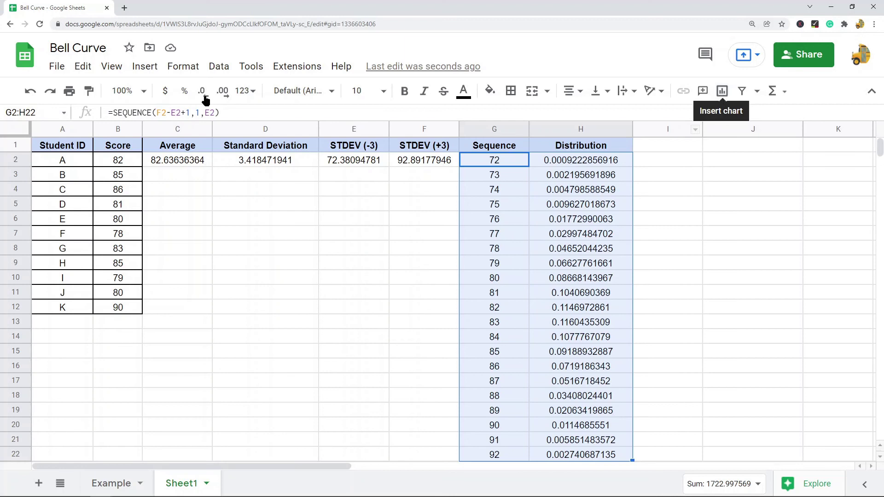
pyautogui.click(144, 66)
pyautogui.click(178, 184)
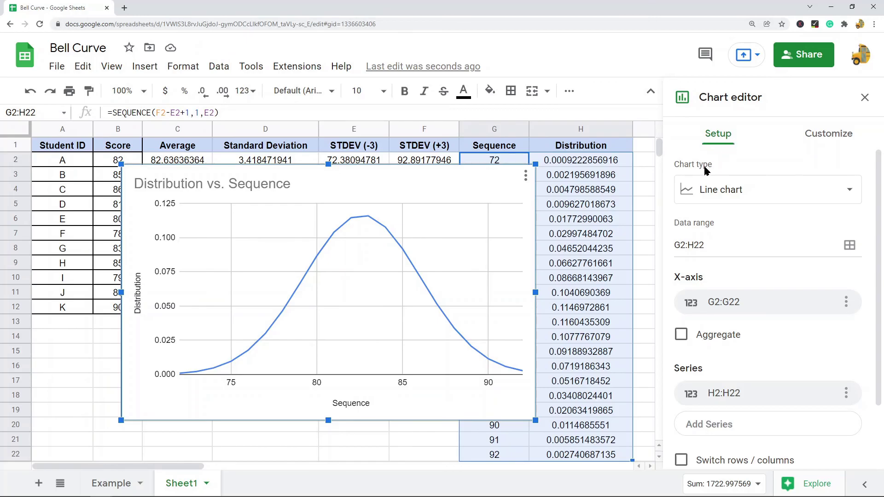
# Change the chart type of the distribution chart to Smooth line chart.
pyautogui.click(765, 189)
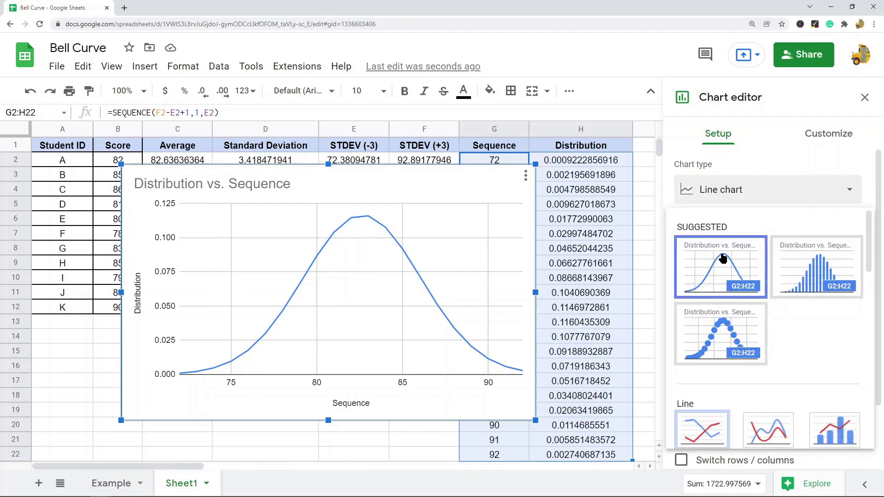
pyautogui.scroll(-2, 729, 250)
pyautogui.scroll(-2, 723, 247)
pyautogui.scroll(1, 705, 258)
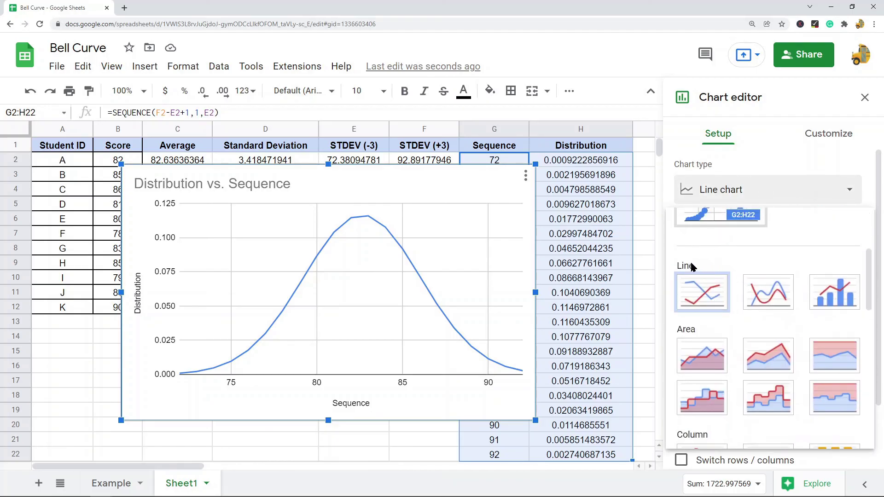
pyautogui.click(766, 294)
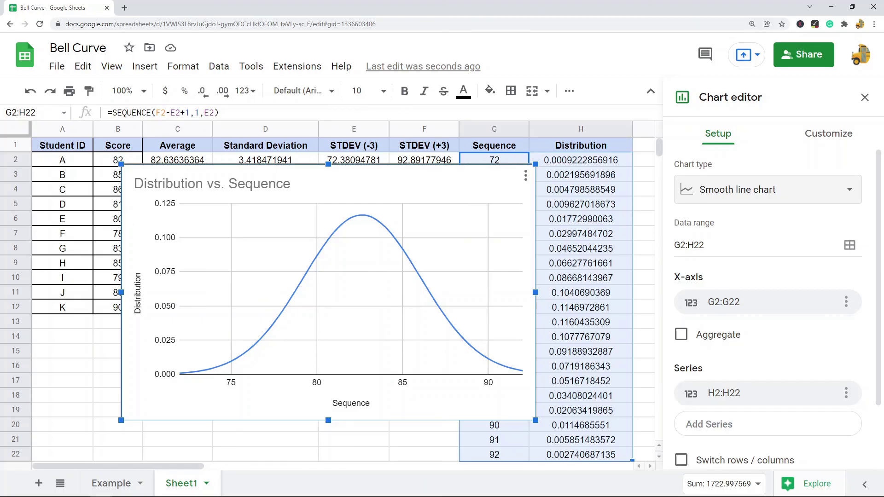
pyautogui.click(343, 228)
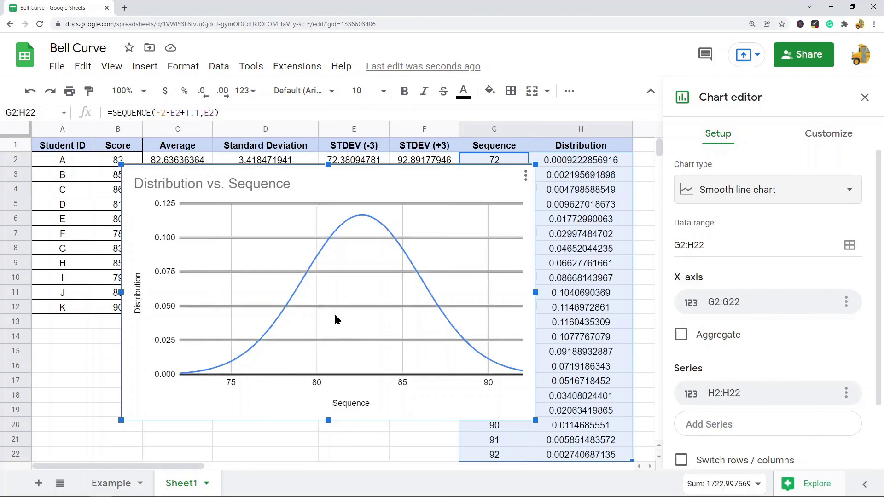